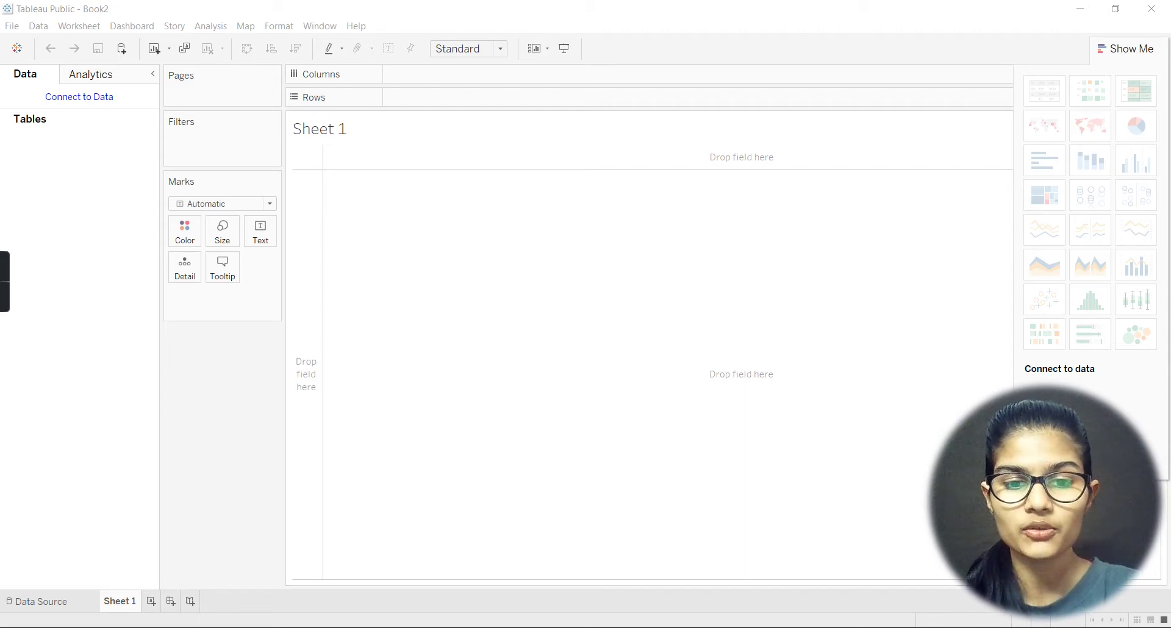
- Switch to the googleplaystore_v2 workbook in Excel and autofit the App, Category, Genres, Last Updated and Current Ver columns
mouse_move(544, 627)
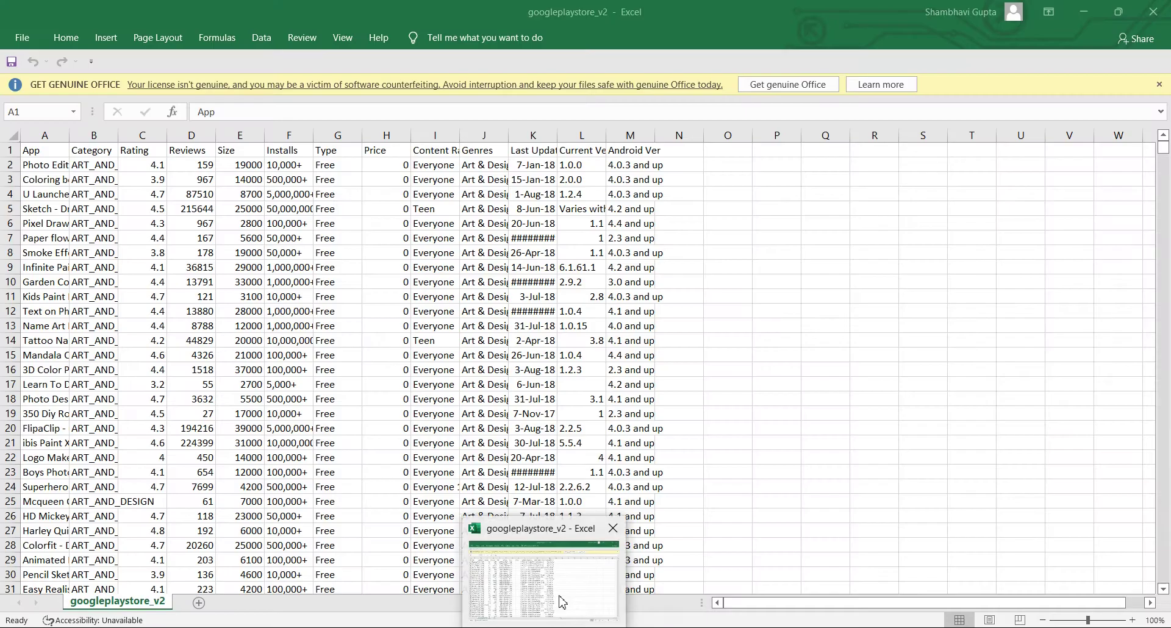
click(509, 559)
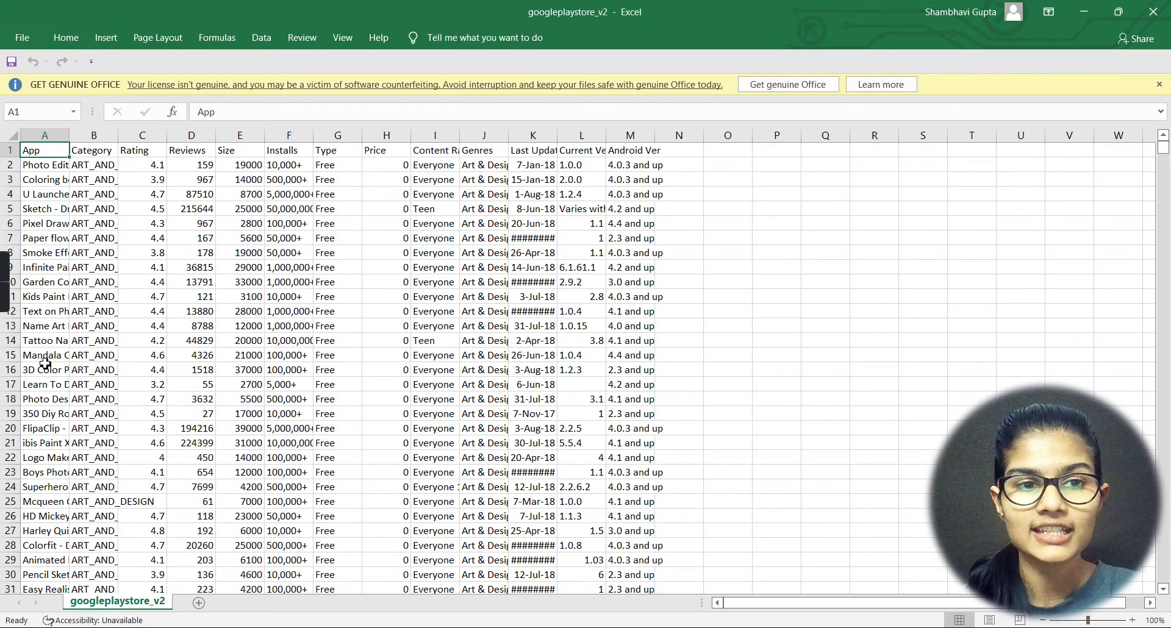
double_click(72, 141)
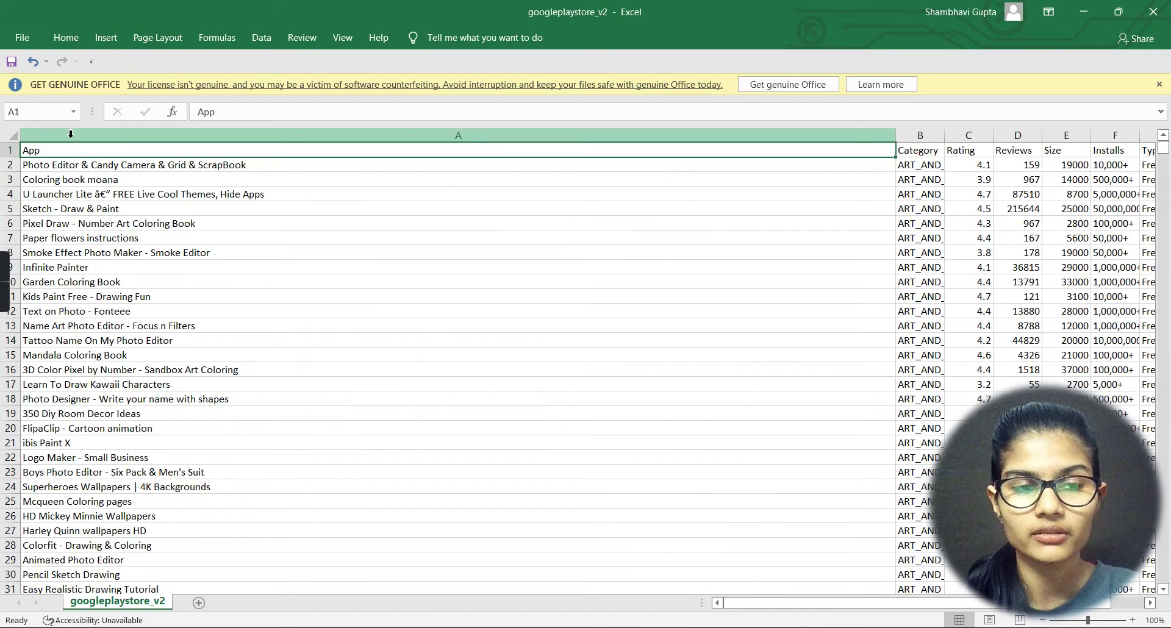
double_click(944, 130)
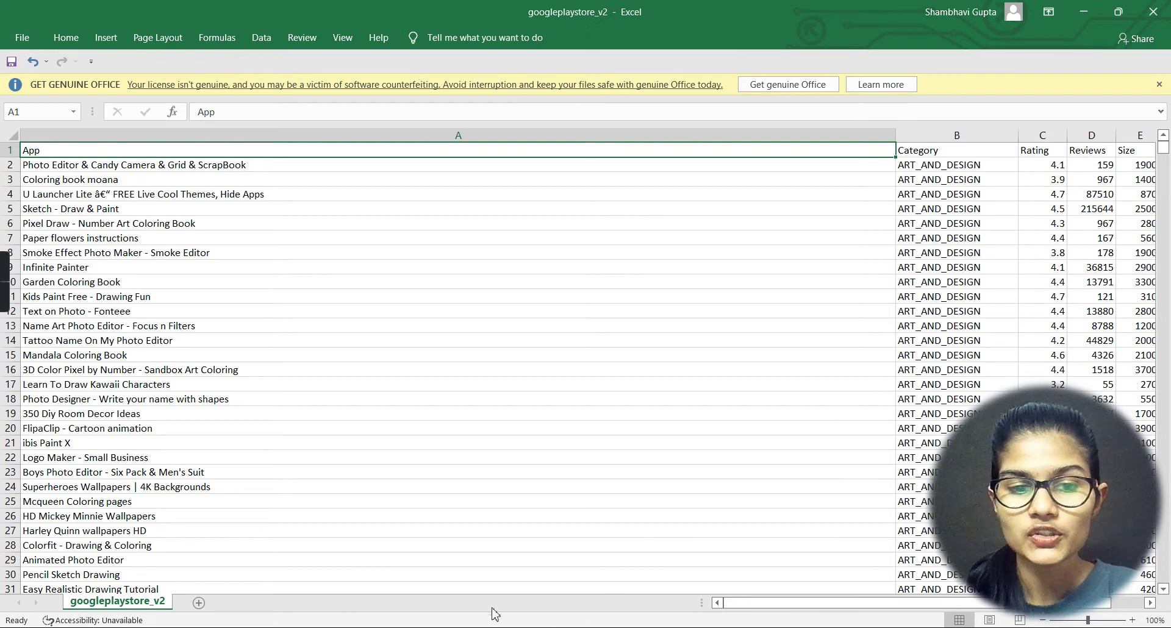
drag(873, 604, 1083, 603)
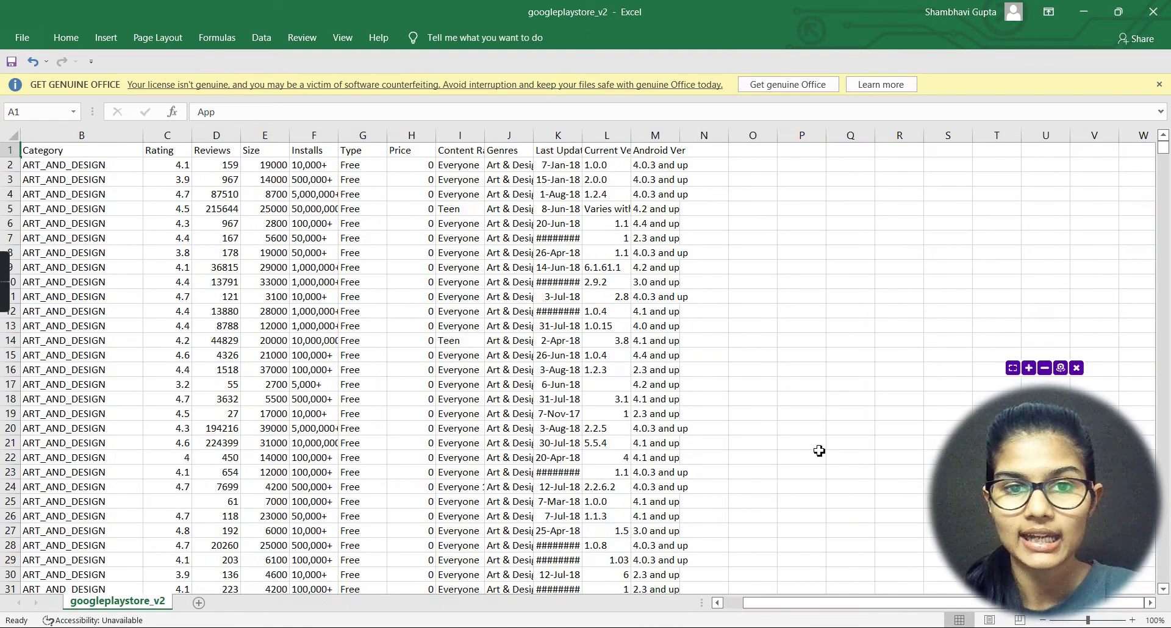
double_click(532, 138)
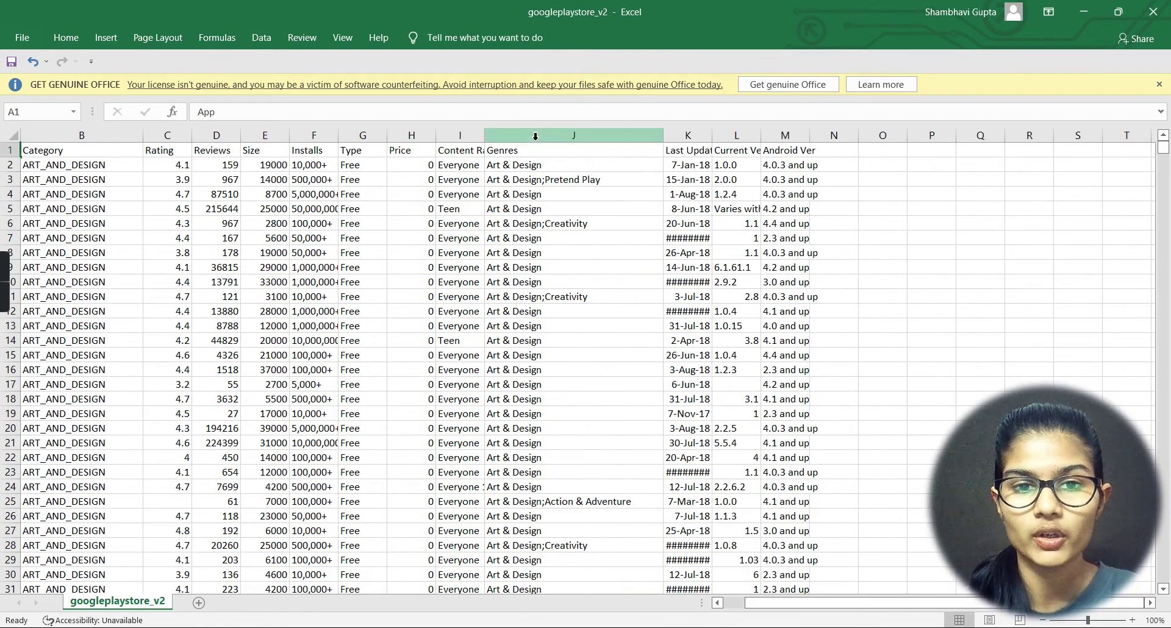
double_click(712, 135)
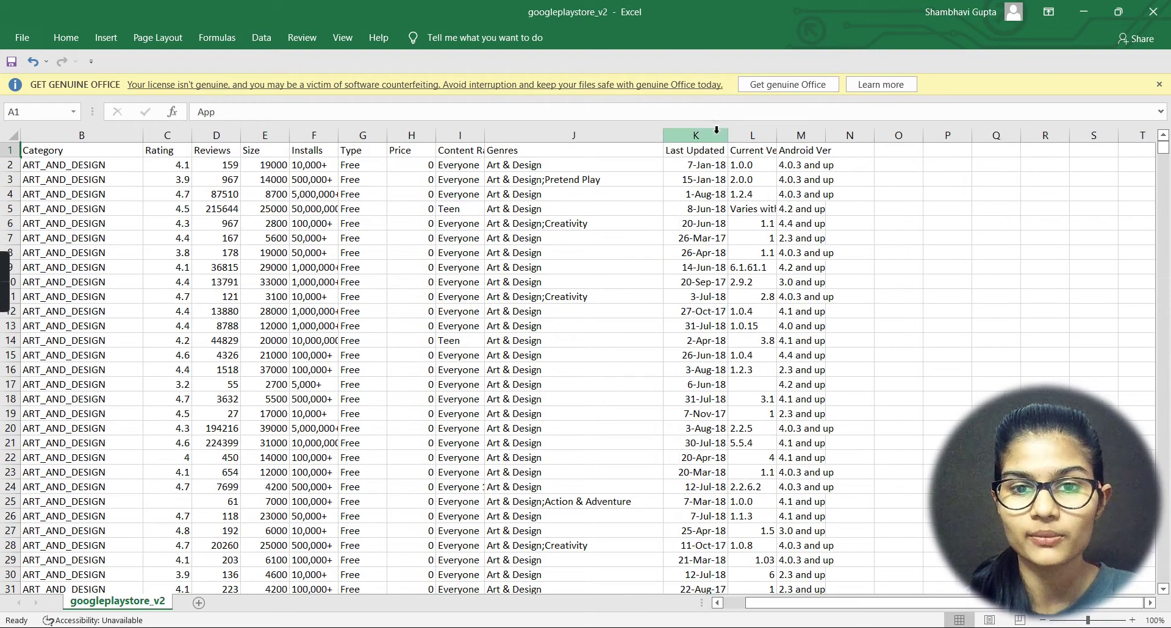
double_click(776, 135)
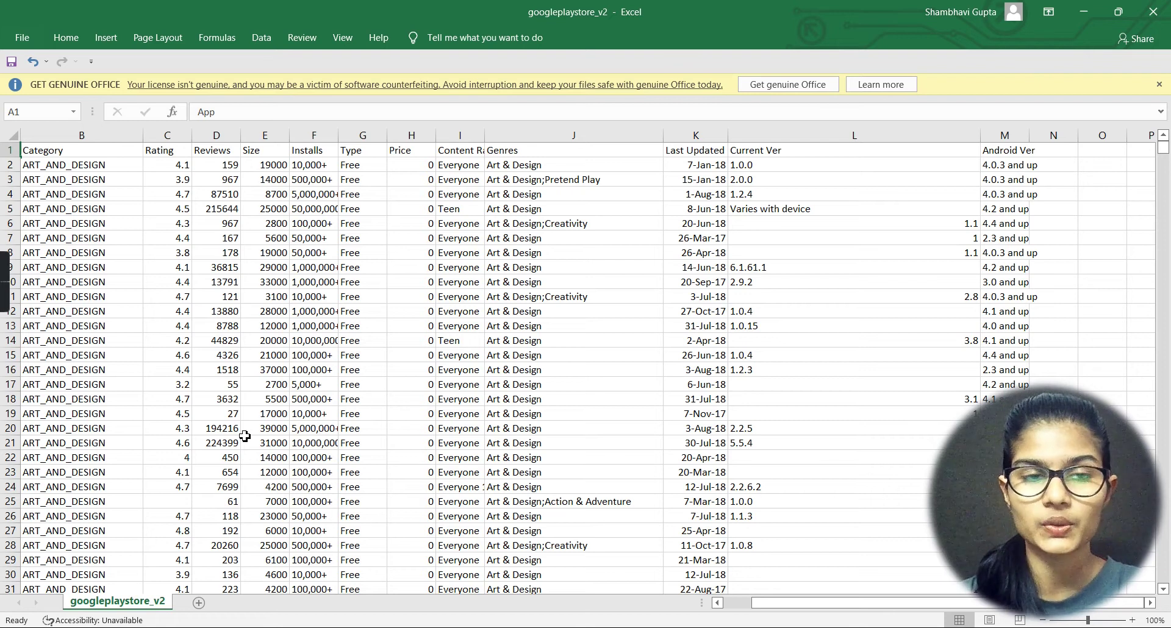
- Save a copy of the workbook as googleplaystore_v2 in the Desktop datasets folder, keeping the CSV (Comma delimited) format
click(28, 37)
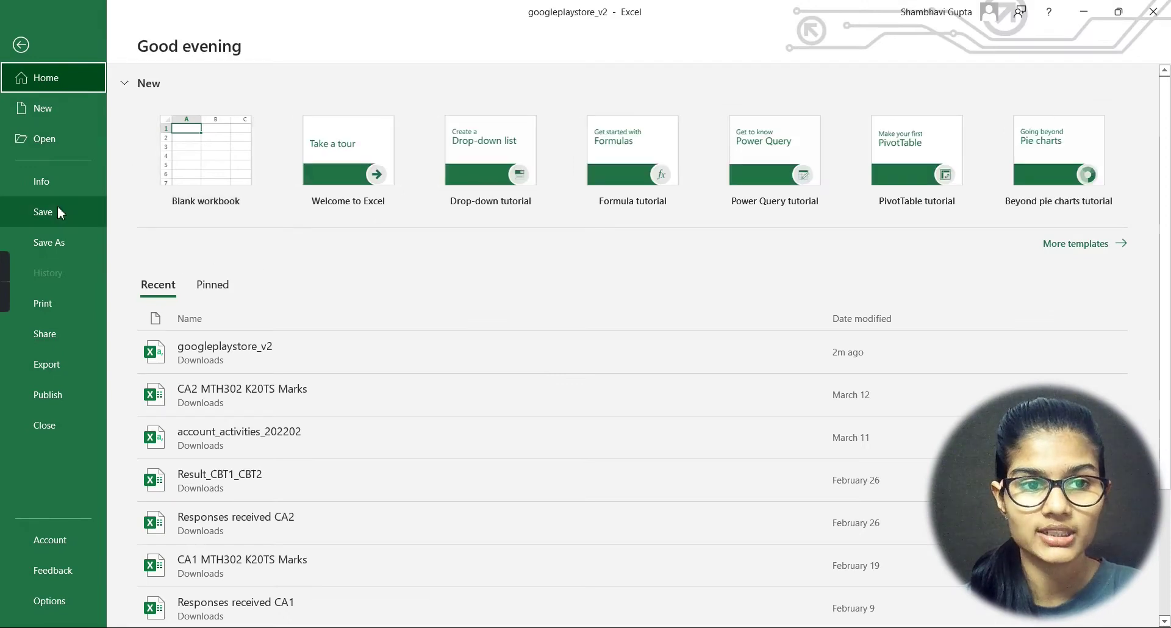
click(64, 239)
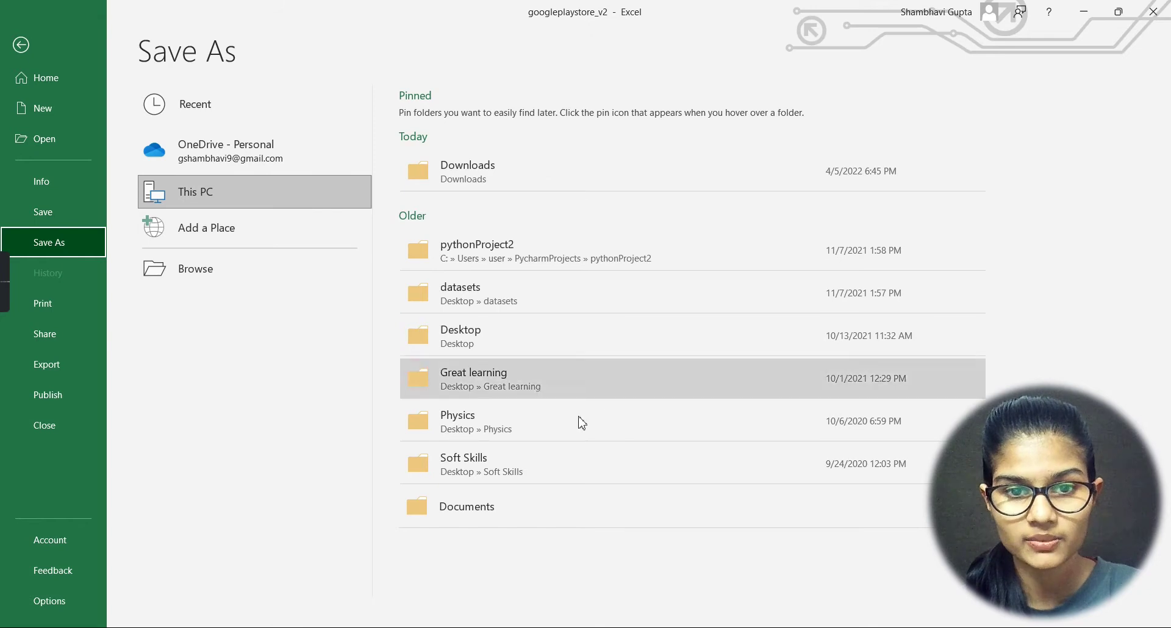
click(508, 303)
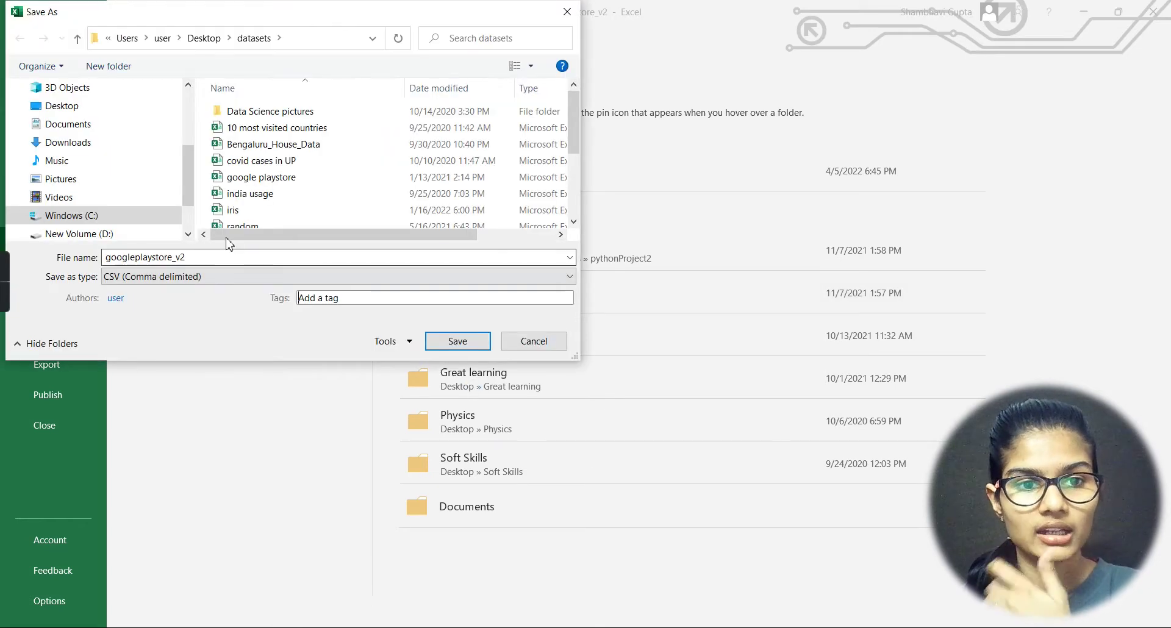
click(464, 349)
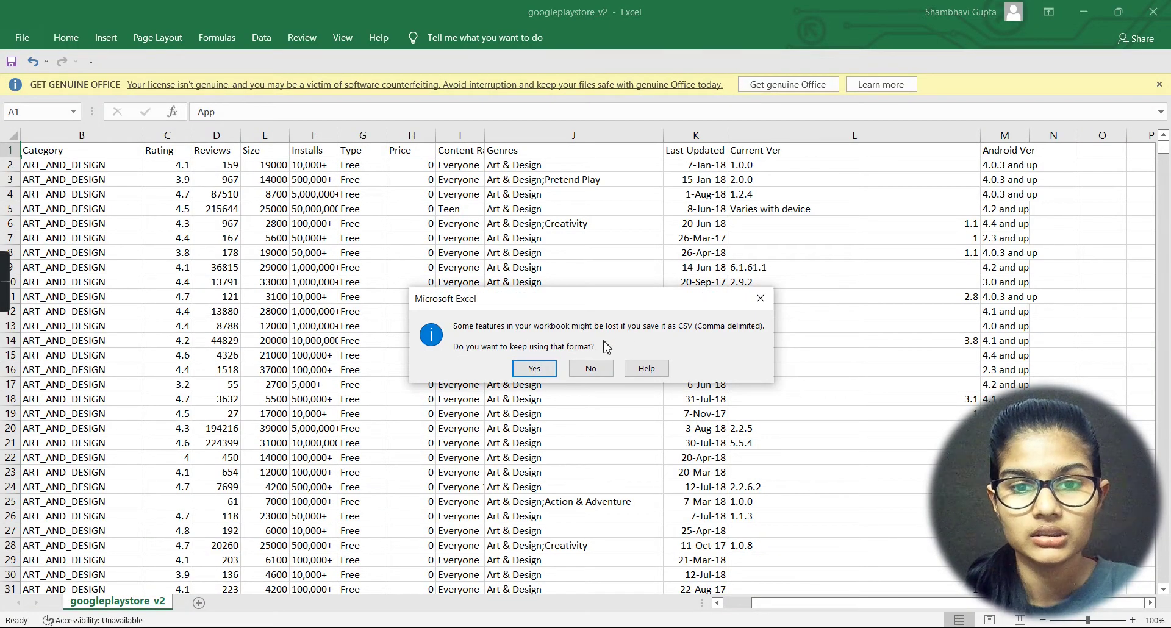
click(534, 369)
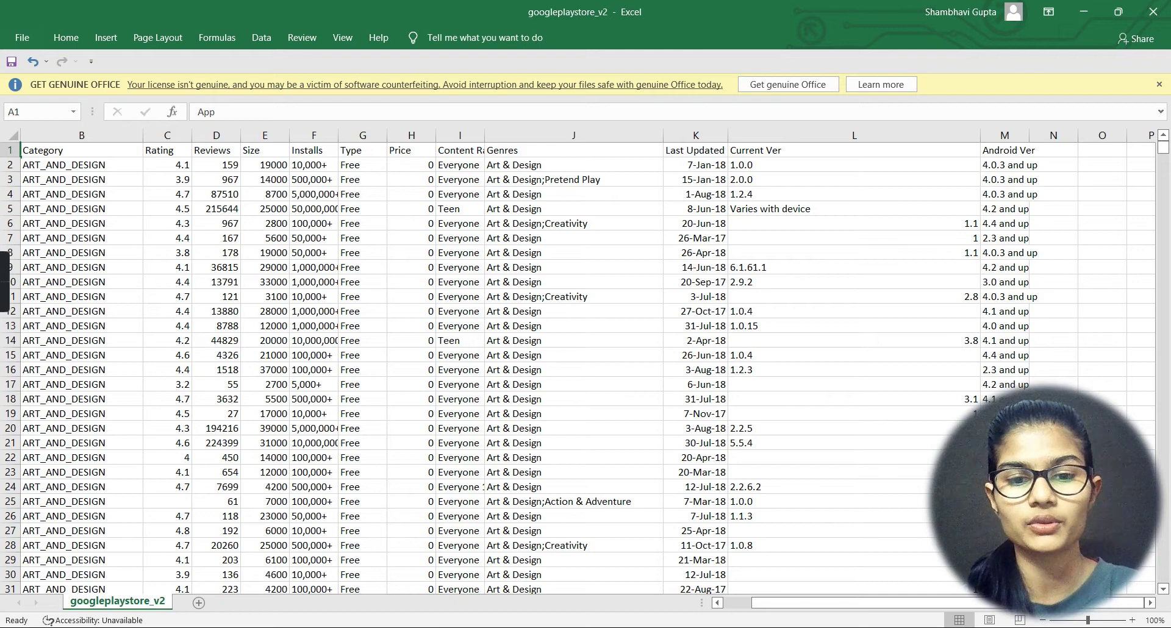
- Switch to Tableau Public, start a Microsoft Excel file connection and browse to the Desktop datasets folder
click(555, 562)
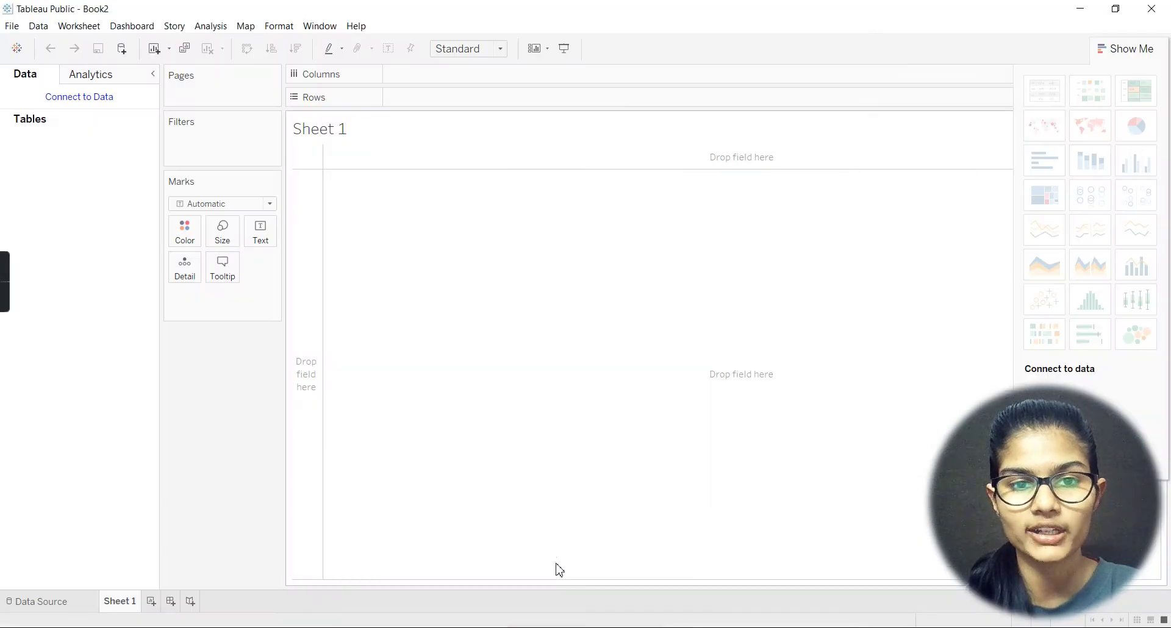
click(86, 101)
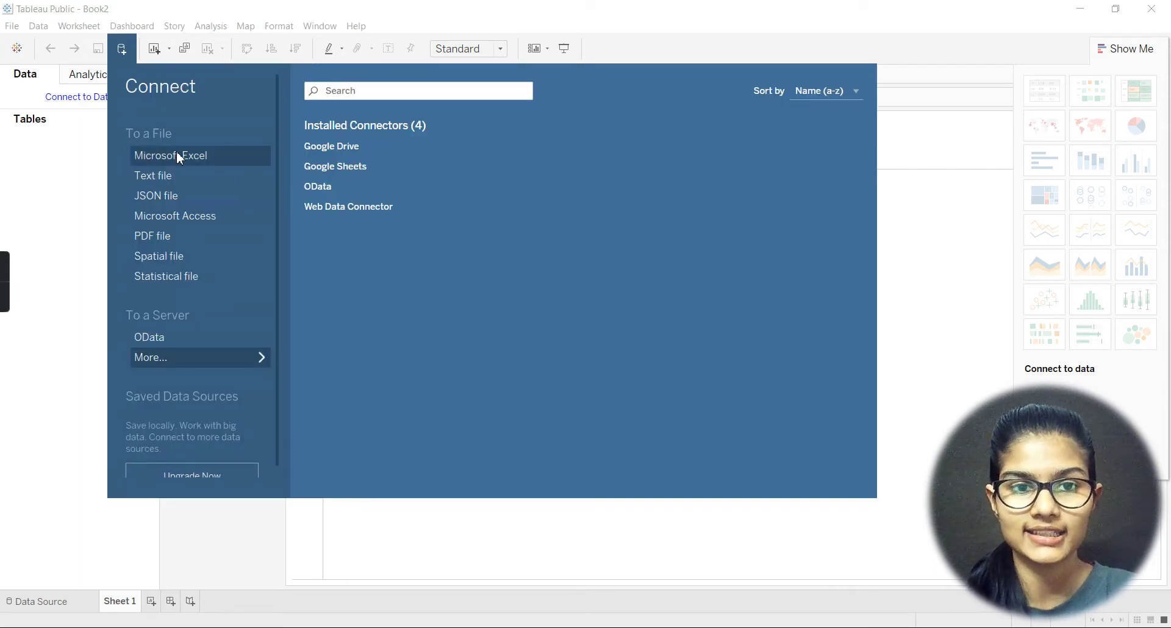
click(178, 156)
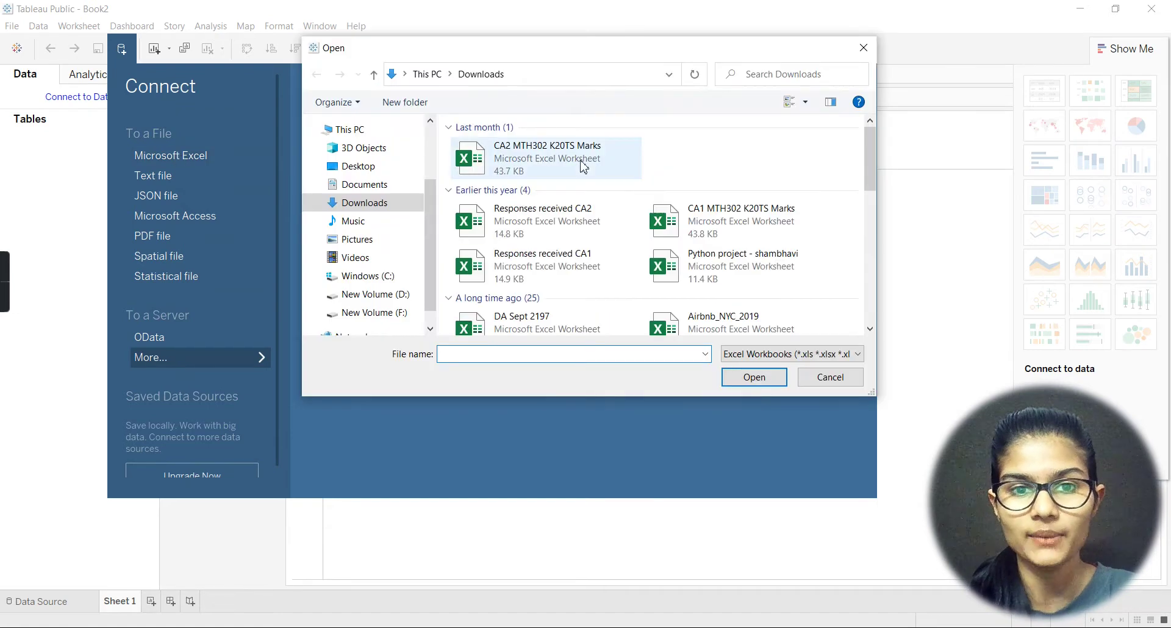
click(358, 166)
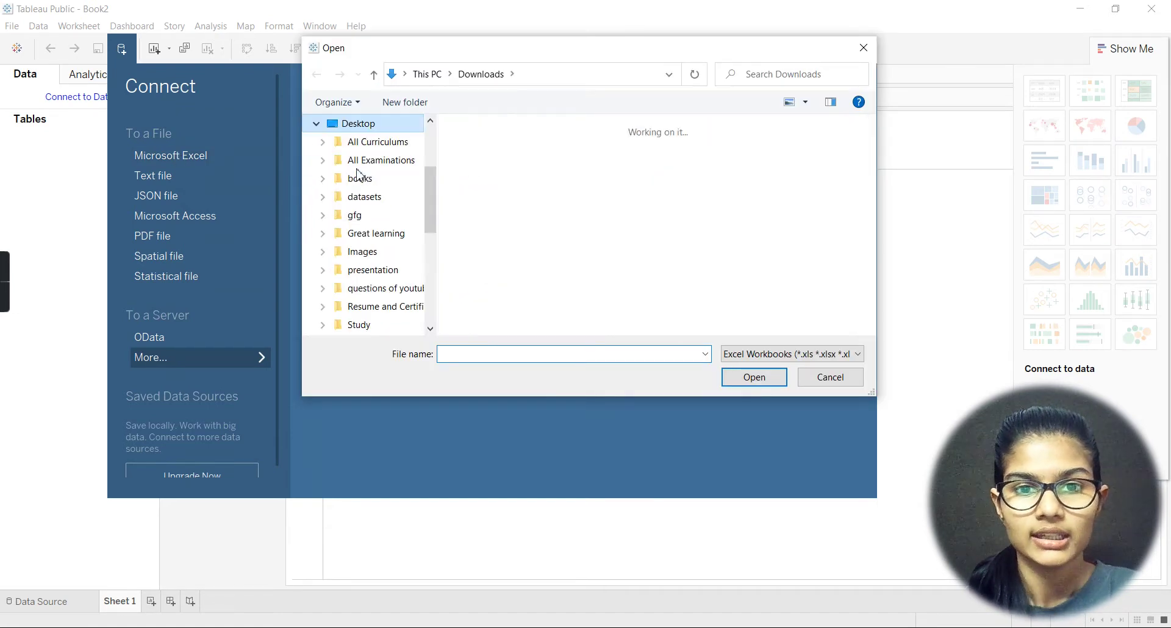
scroll(726, 140, down, 3)
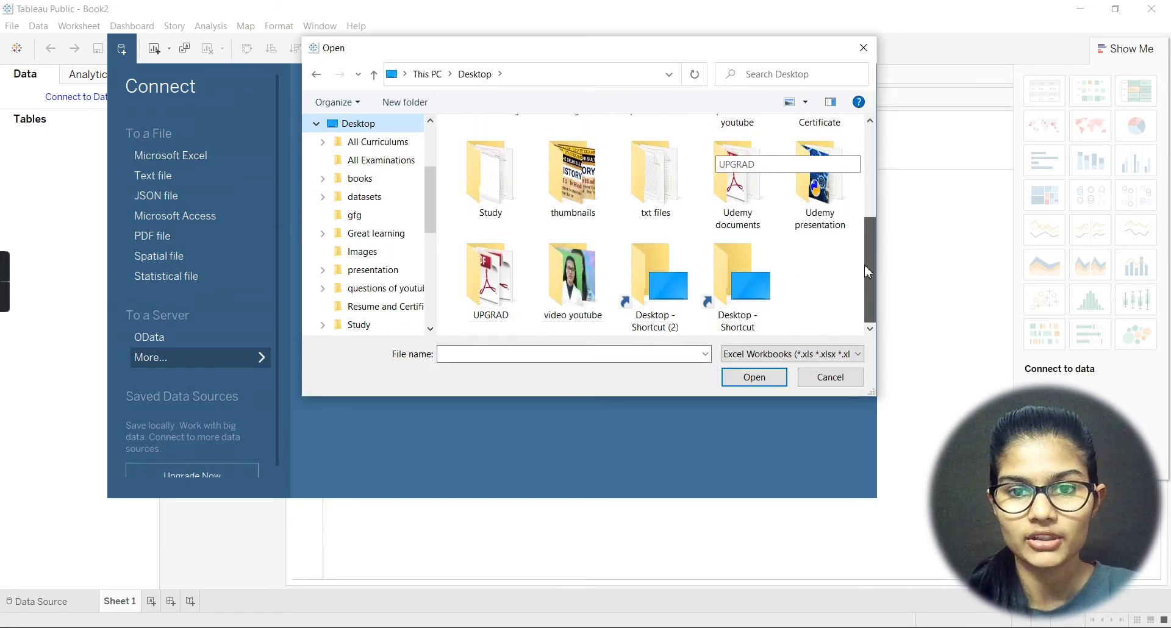
scroll(848, 256, up, 5)
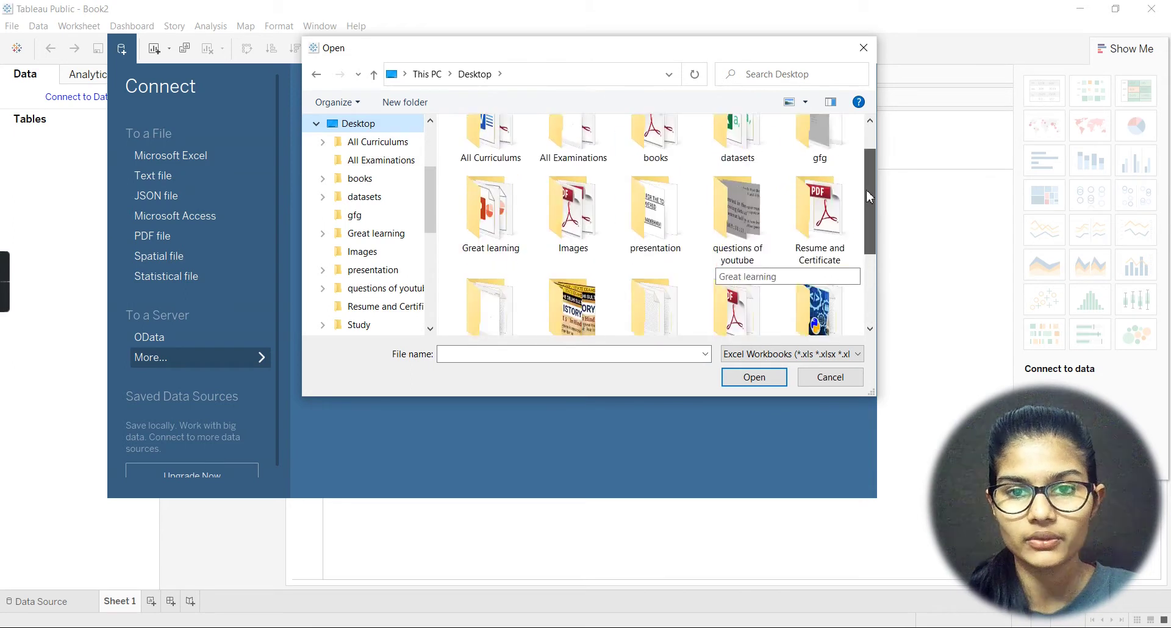
double_click(738, 156)
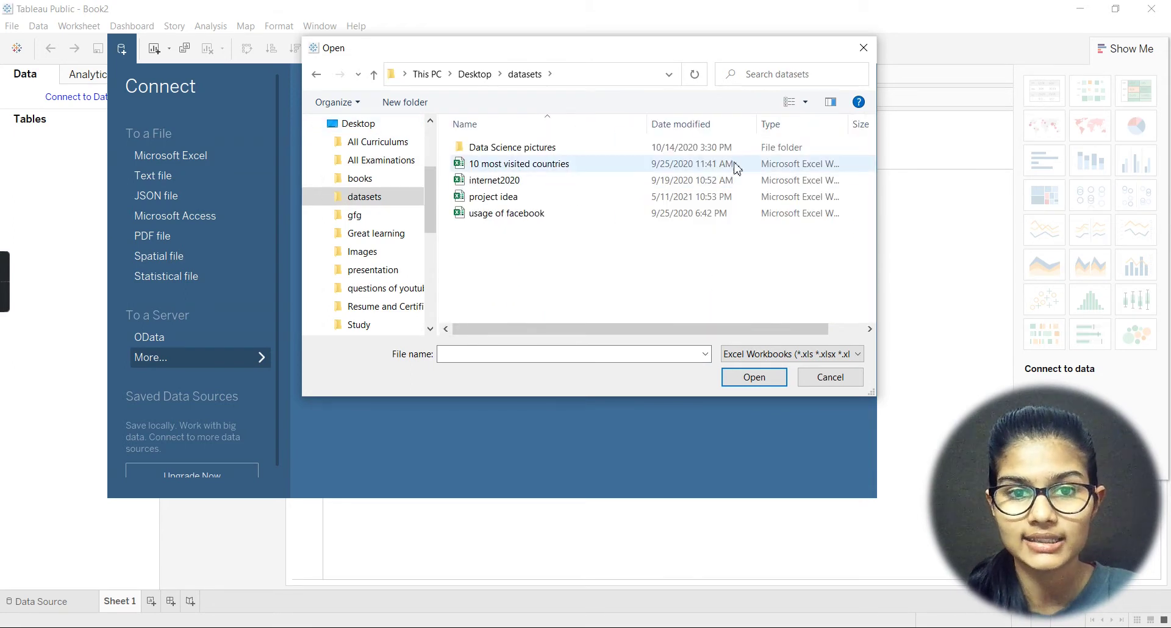
- Try to connect to the googleplaystore_v2 file as an Excel data source, with all file types listed
click(786, 354)
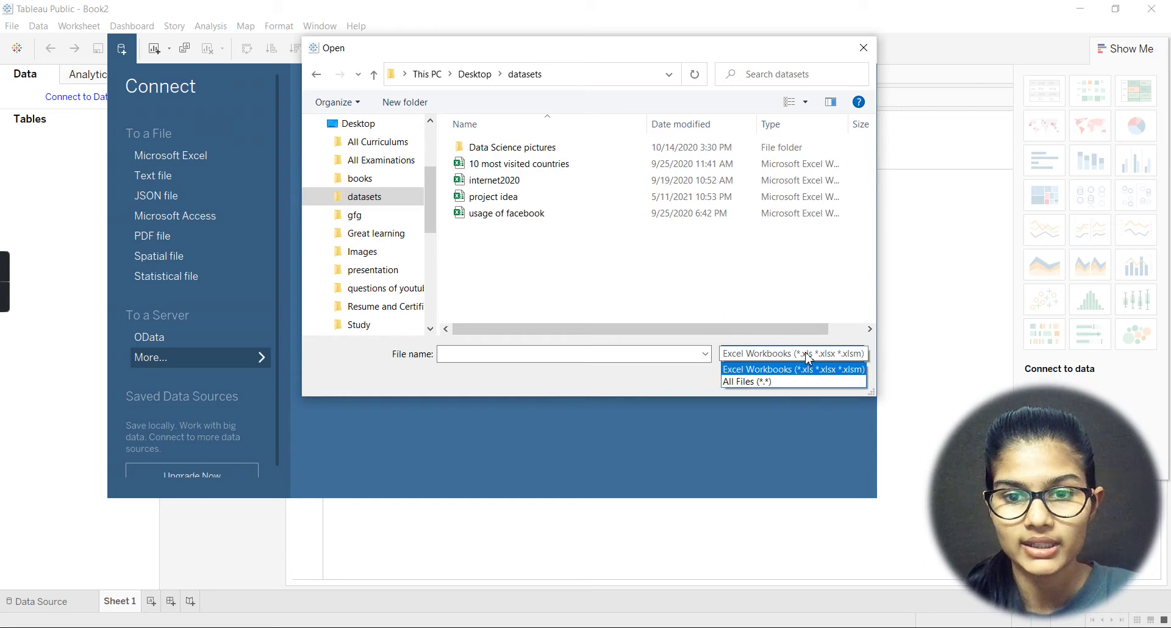
click(796, 382)
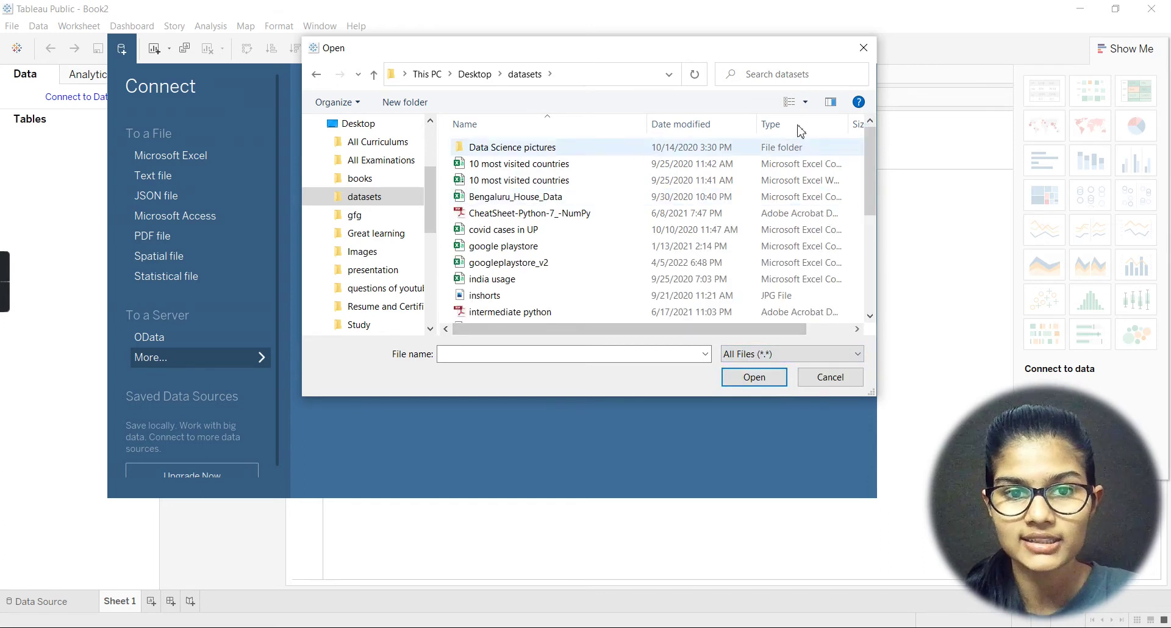
drag(868, 150, 867, 162)
click(636, 237)
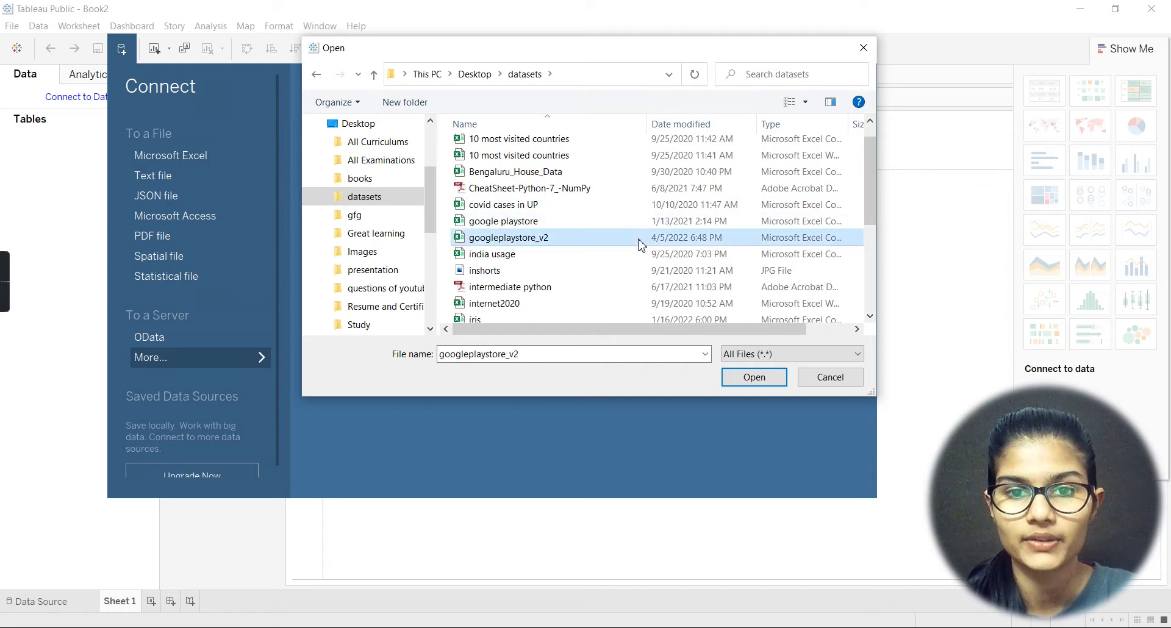
click(756, 376)
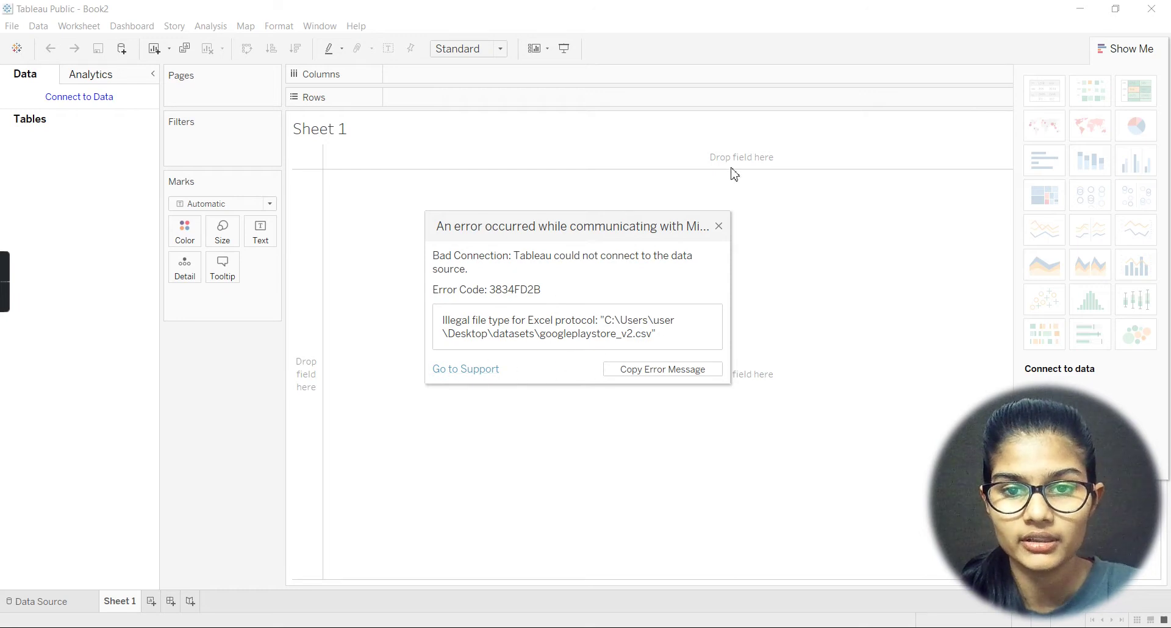
click(719, 227)
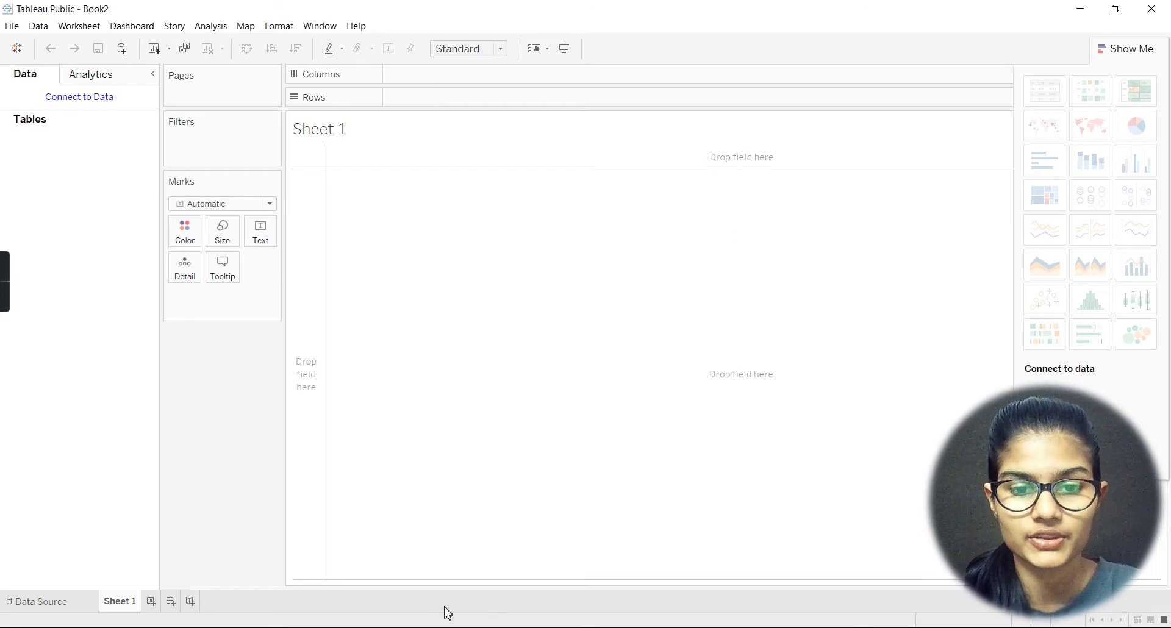
- Switch back to Excel and begin saving the workbook under the name google playstore in the Desktop datasets folder
key(alt+Tab)
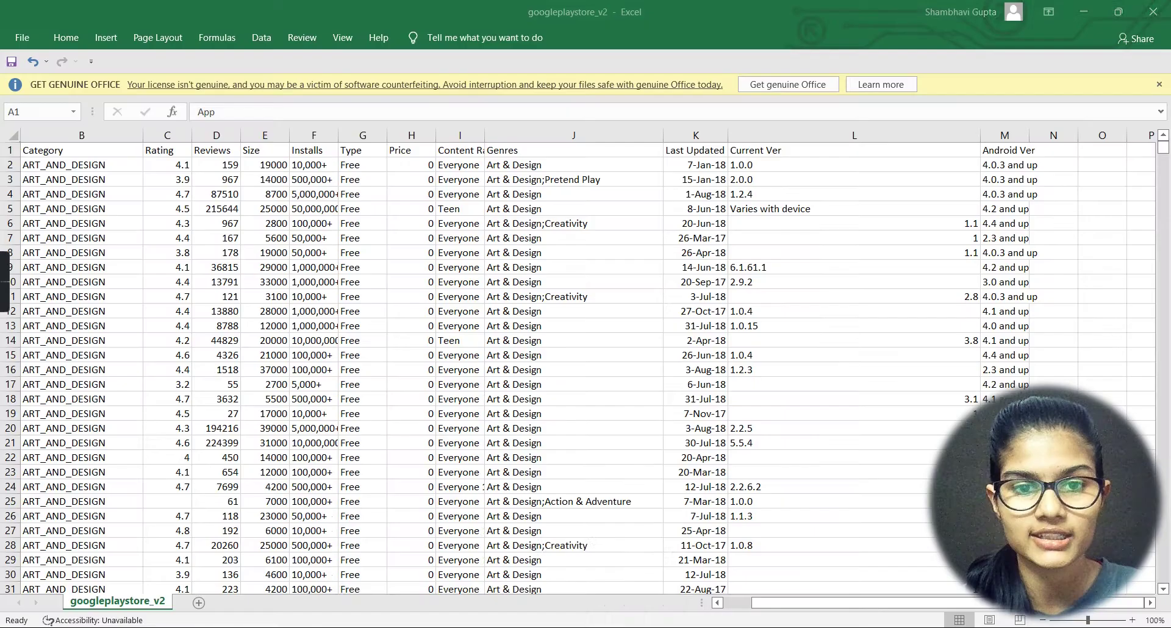
click(25, 36)
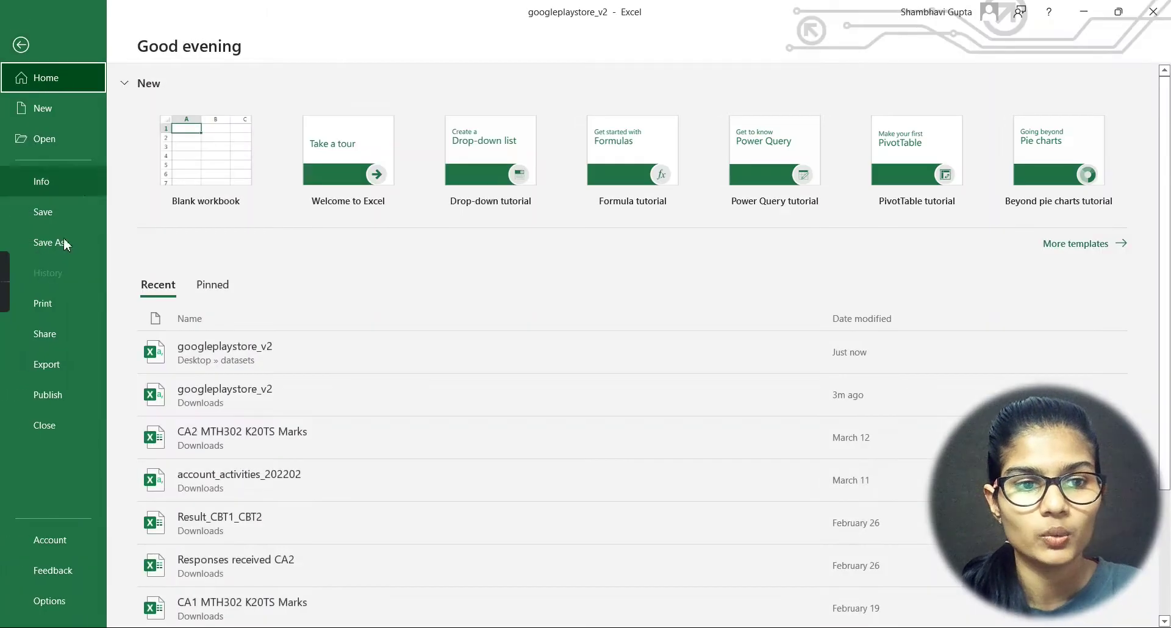
click(48, 249)
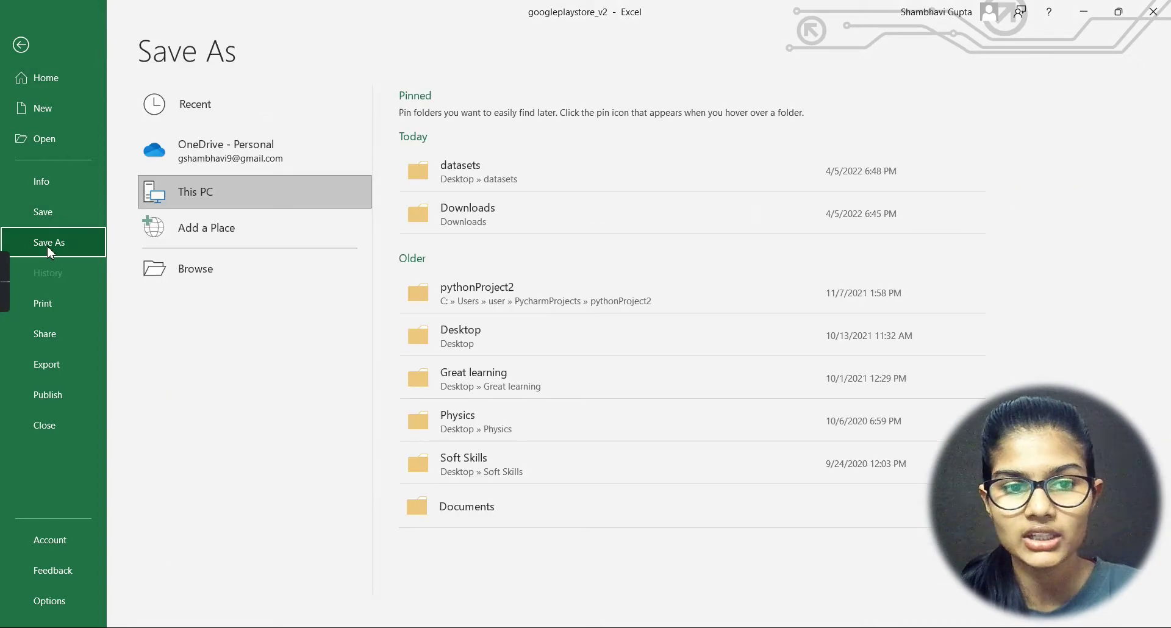
click(525, 186)
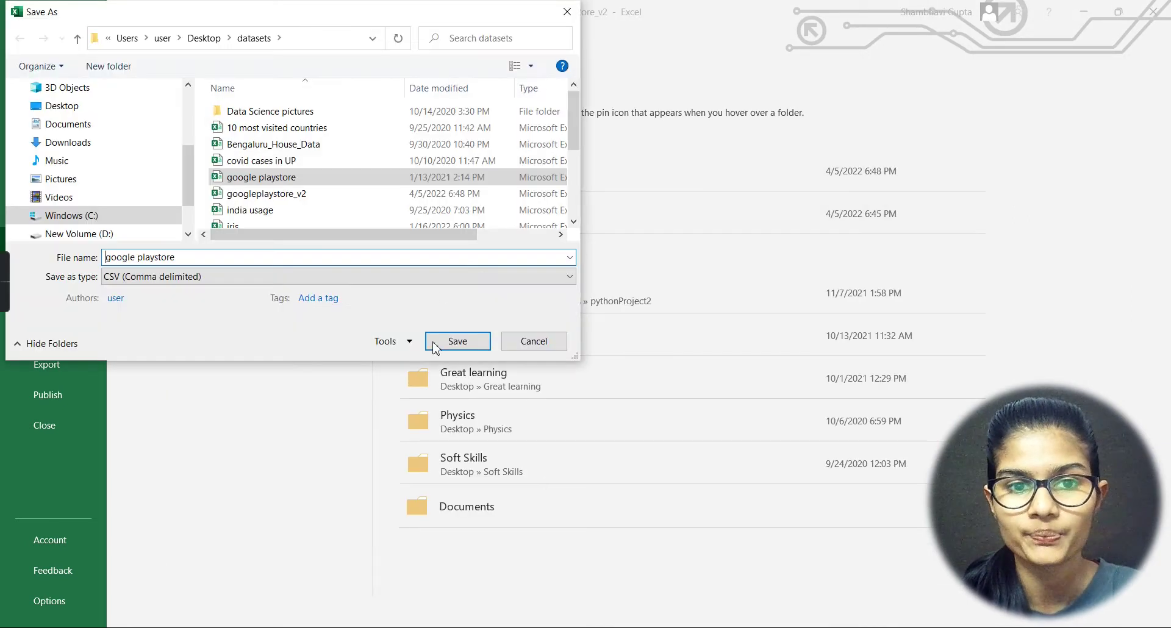
click(387, 278)
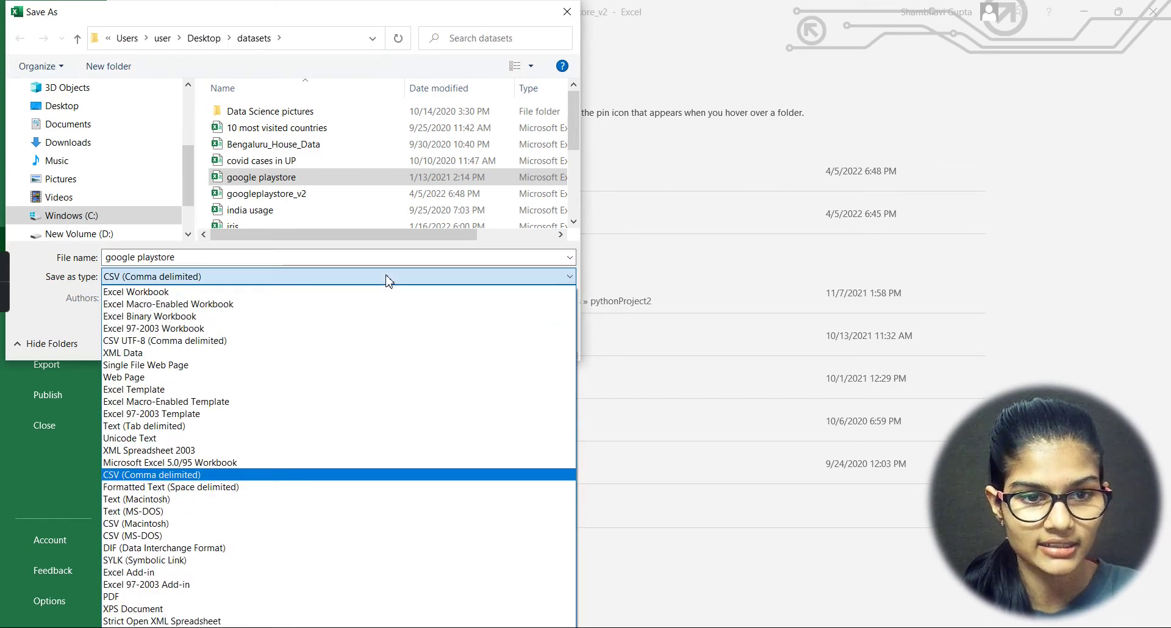
click(290, 391)
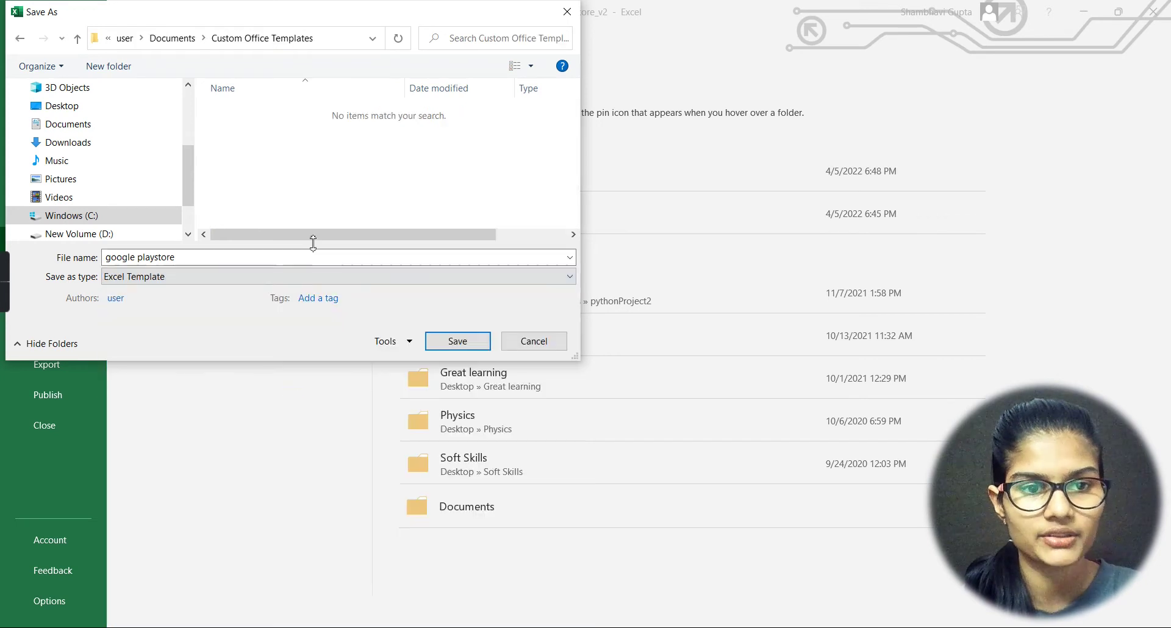
click(283, 279)
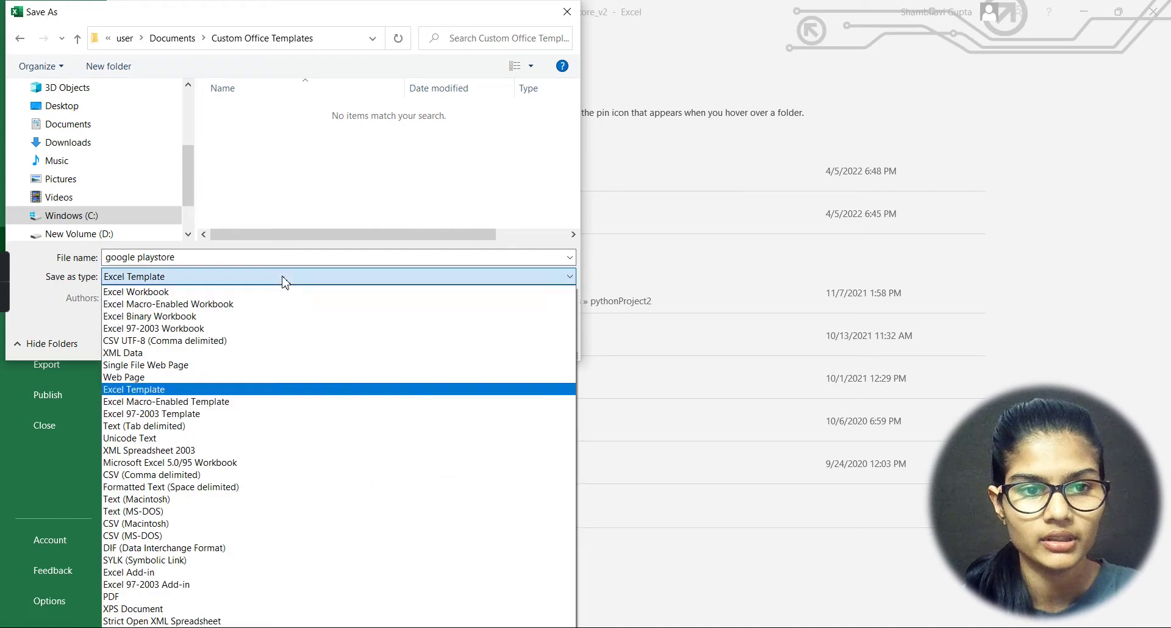
click(243, 402)
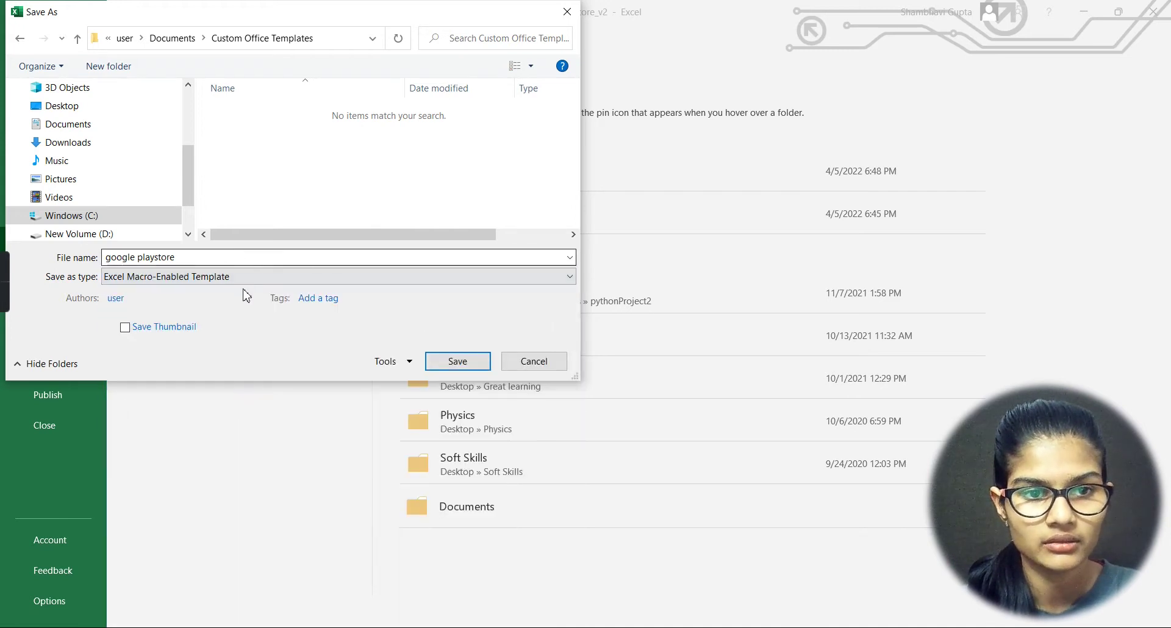
click(244, 278)
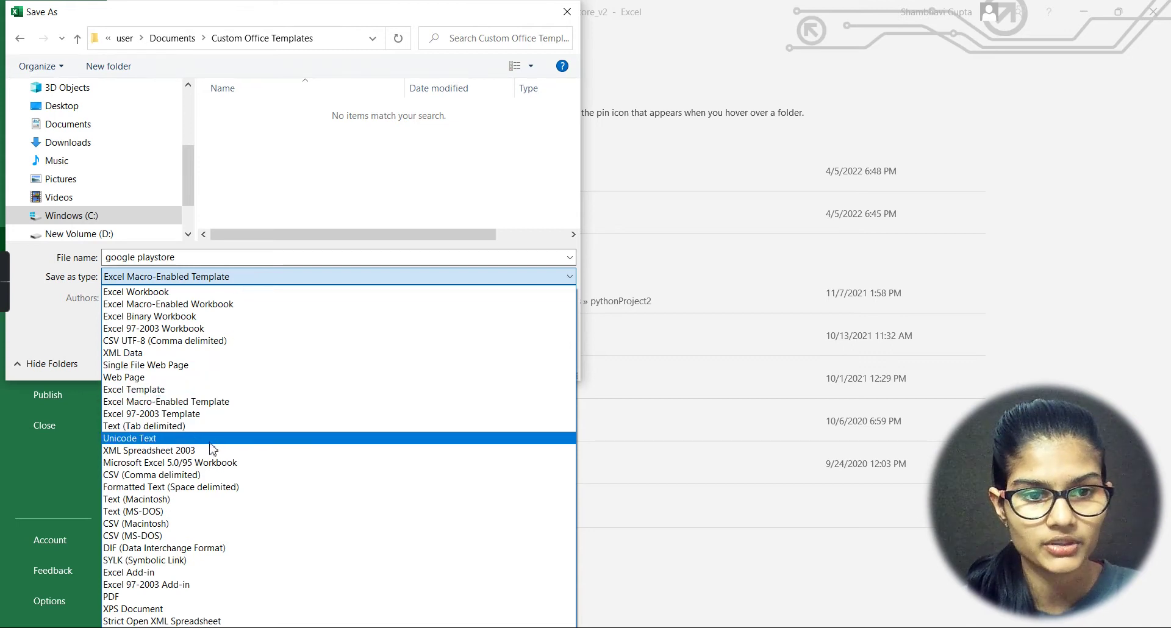
click(200, 414)
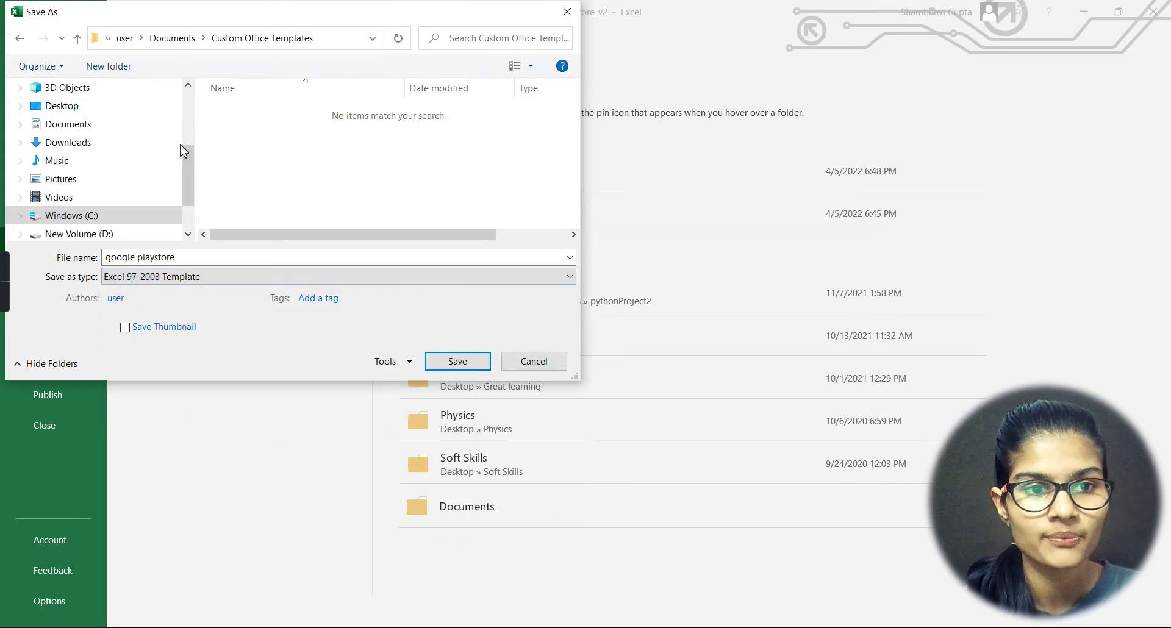
- Save the google playstore workbook in the Desktop datasets folder in the Excel Workbook format
click(128, 107)
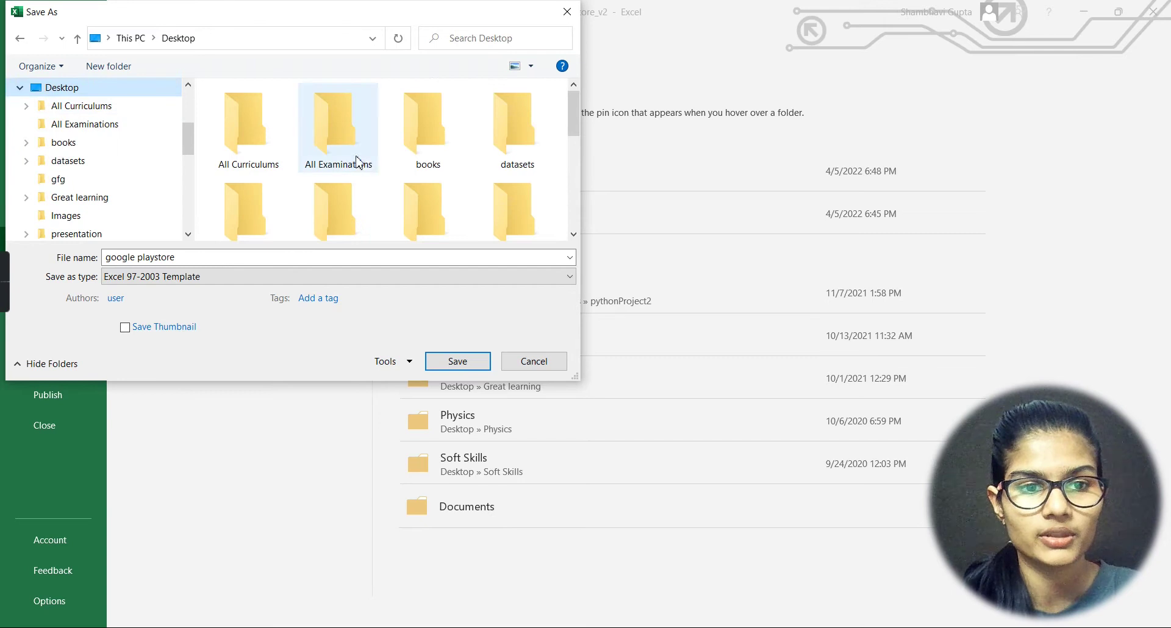
scroll(427, 141, down, 1)
drag(569, 159, 570, 111)
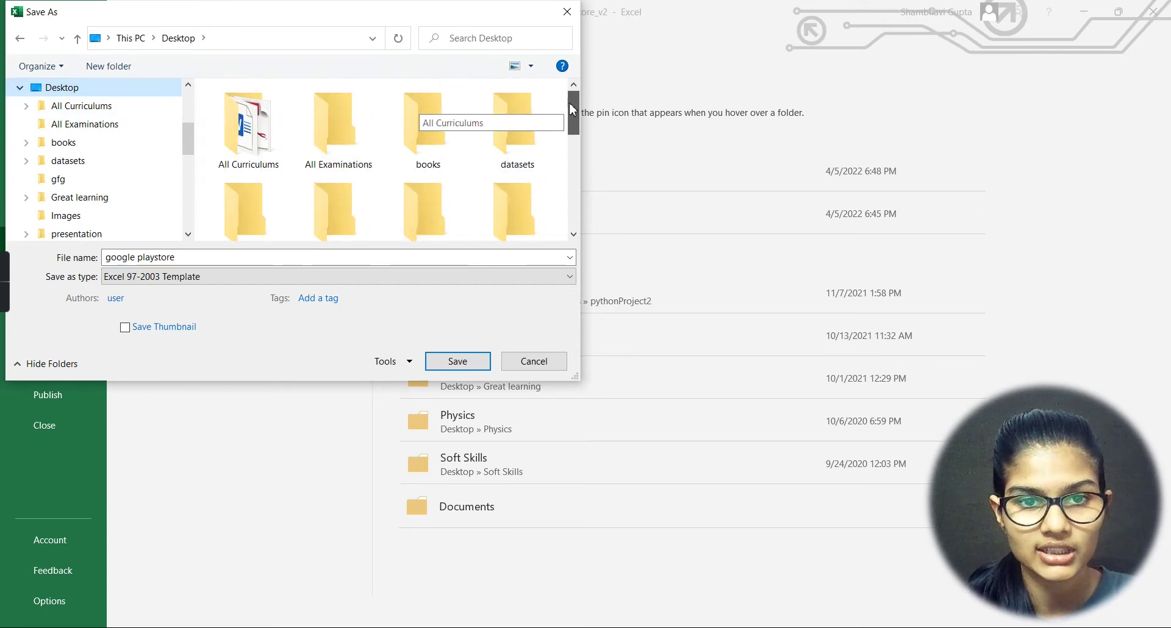
double_click(523, 133)
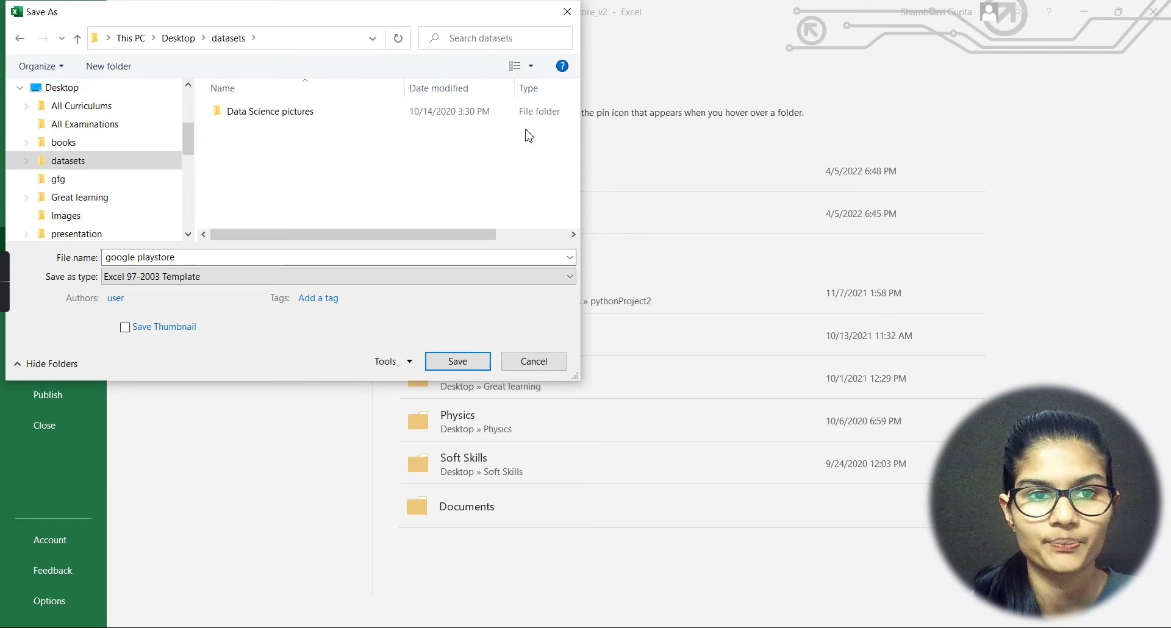
click(197, 278)
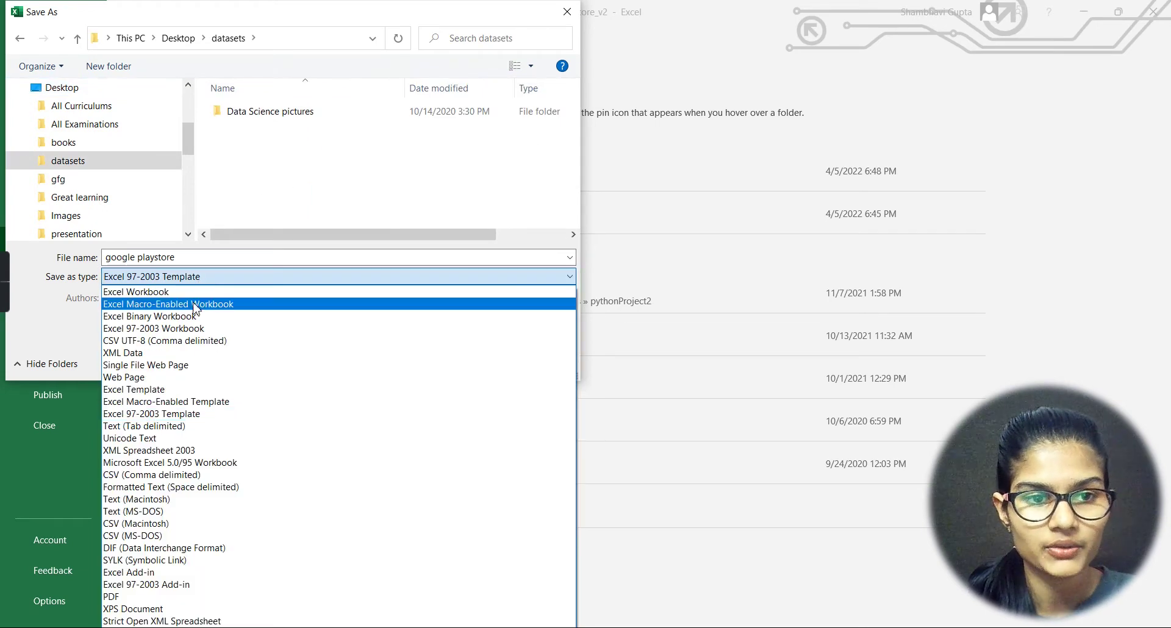
click(194, 292)
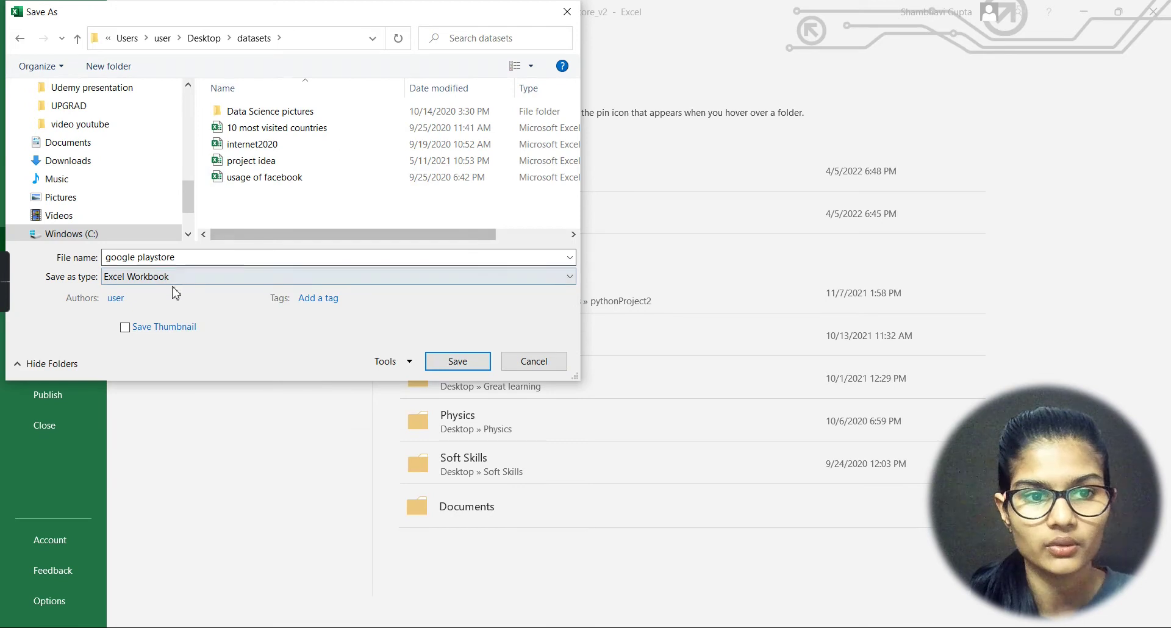
click(461, 364)
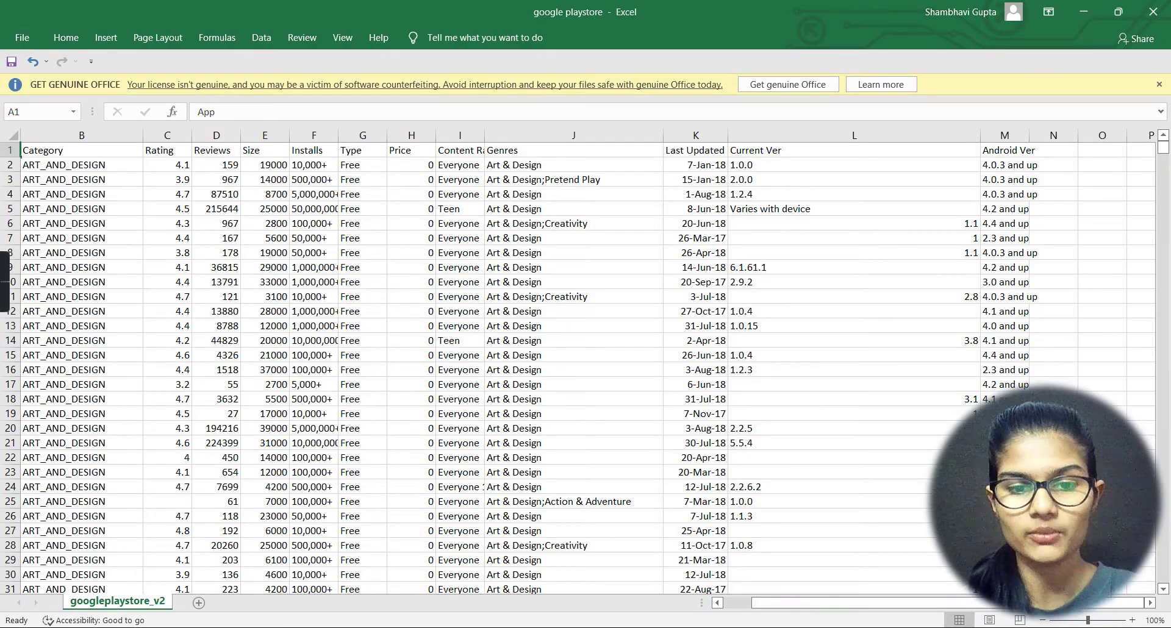
- Switch to Tableau Public and connect to the google playstore Excel workbook in the Desktop datasets folder
click(564, 589)
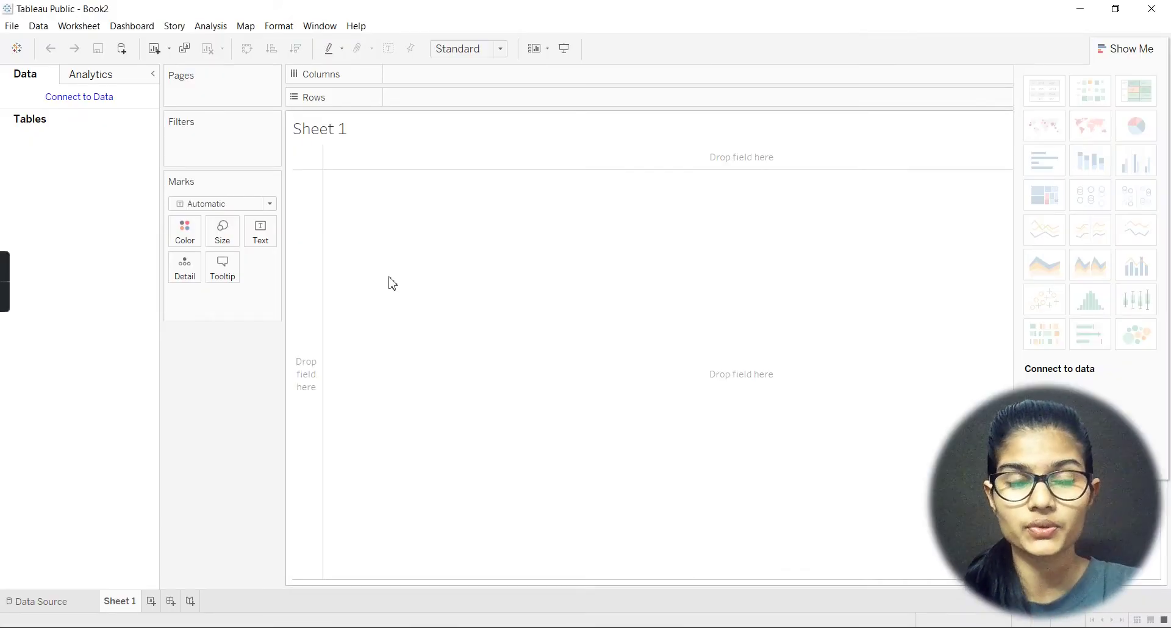
click(68, 98)
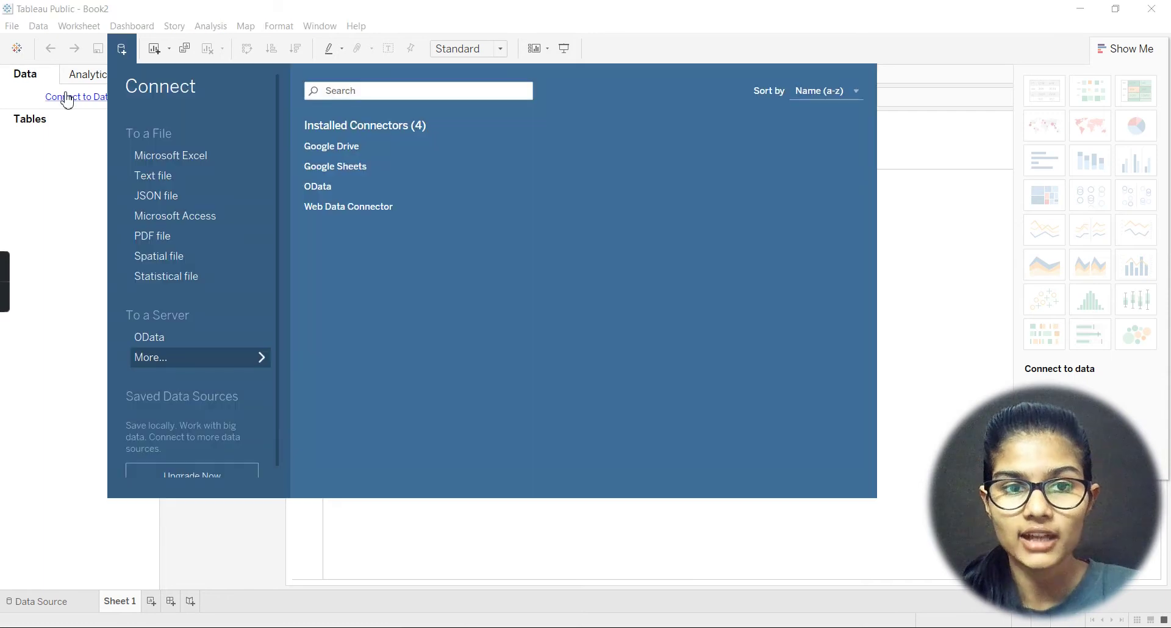
click(196, 160)
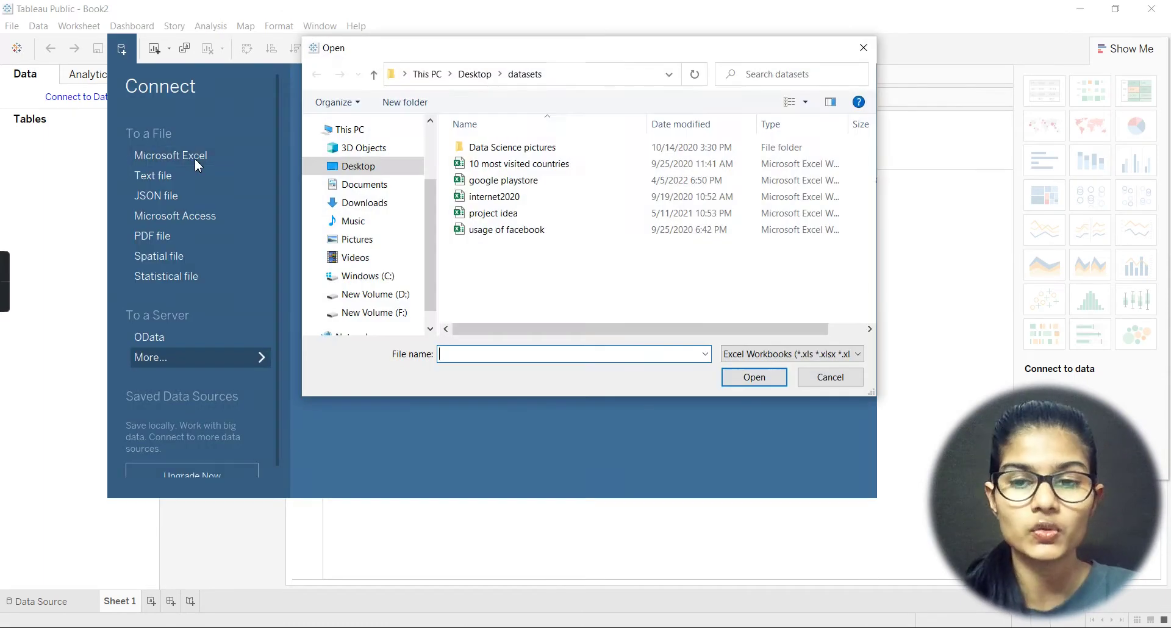
click(482, 184)
click(754, 377)
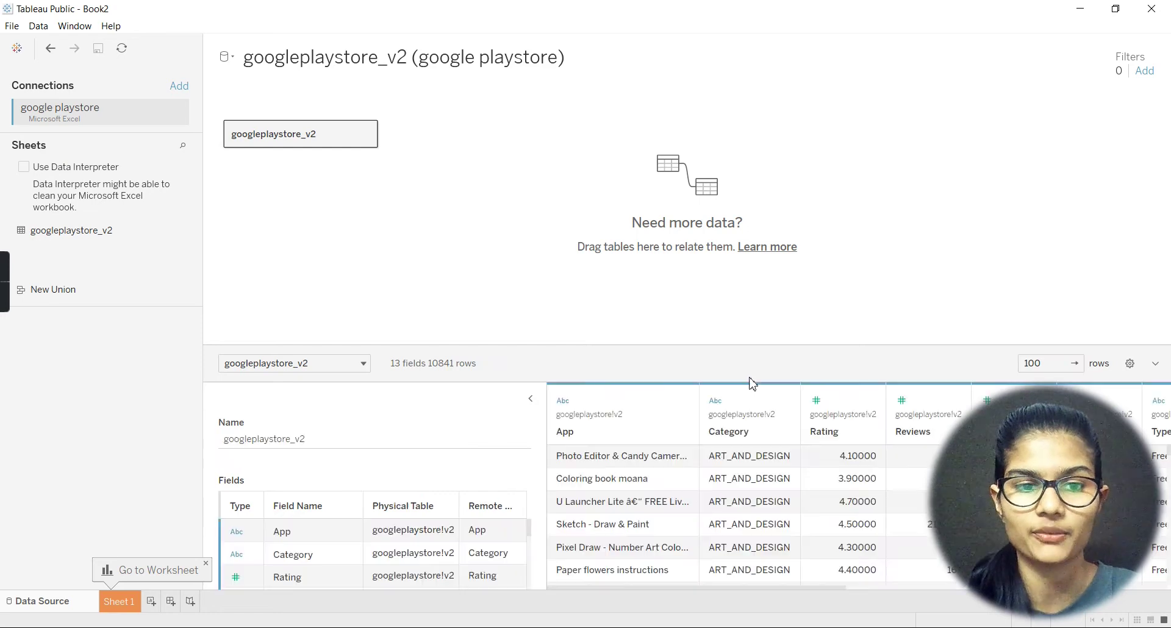
- Examine the fields and sample rows of the googleplaystore_v2 table in an enlarged data preview
drag(705, 343, 656, 68)
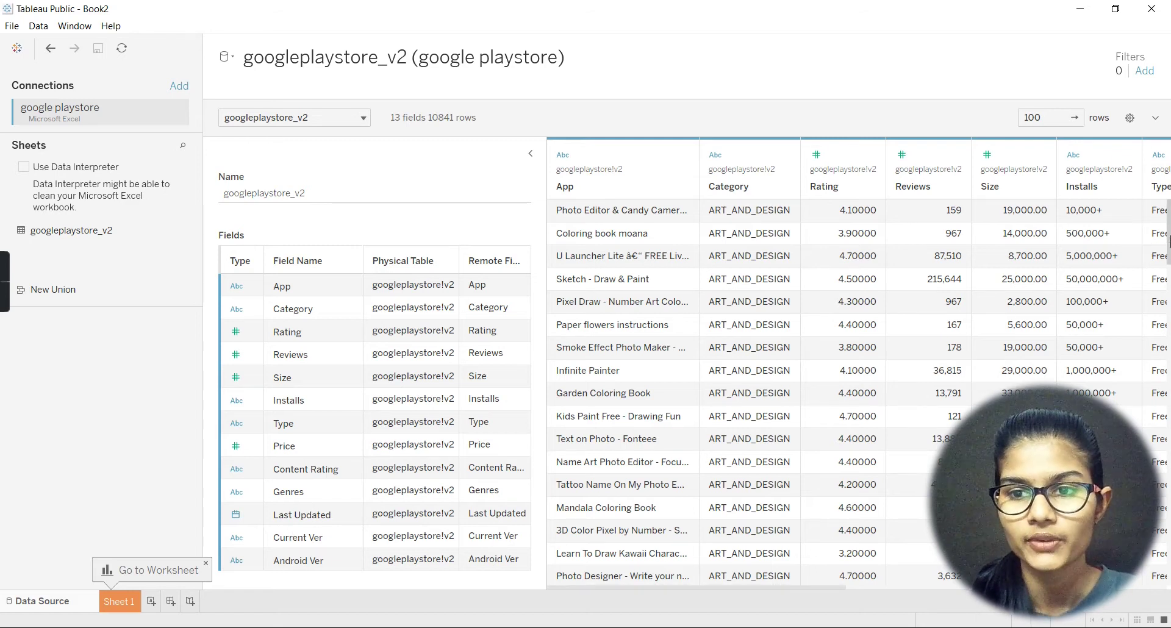
scroll(1166, 242, down, 20)
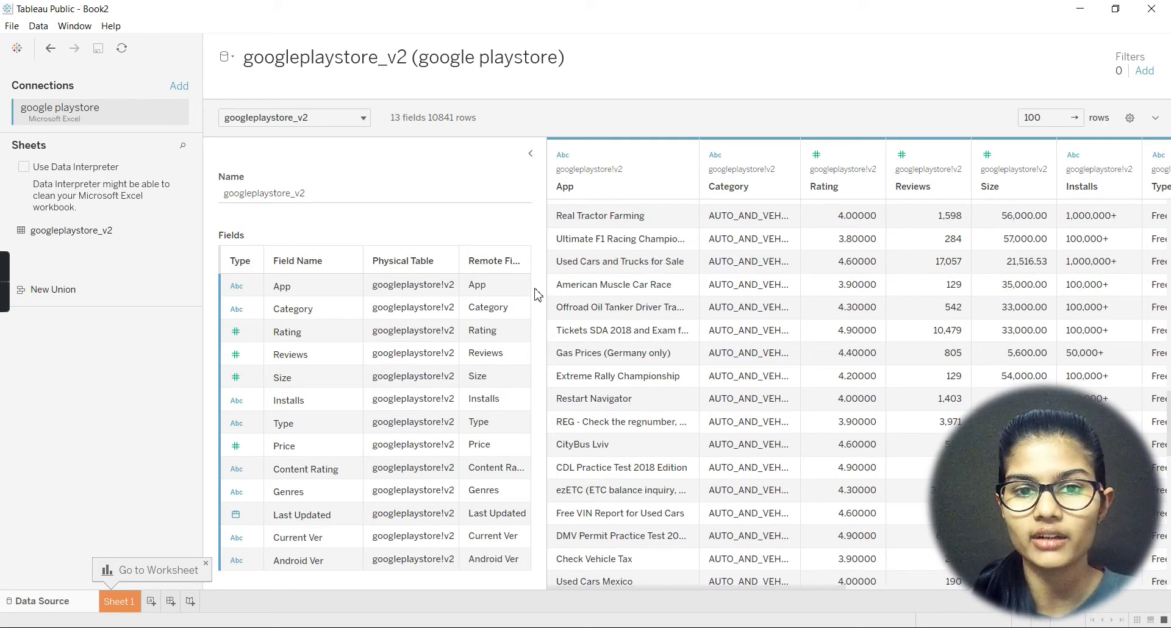
scroll(1166, 366, up, 20)
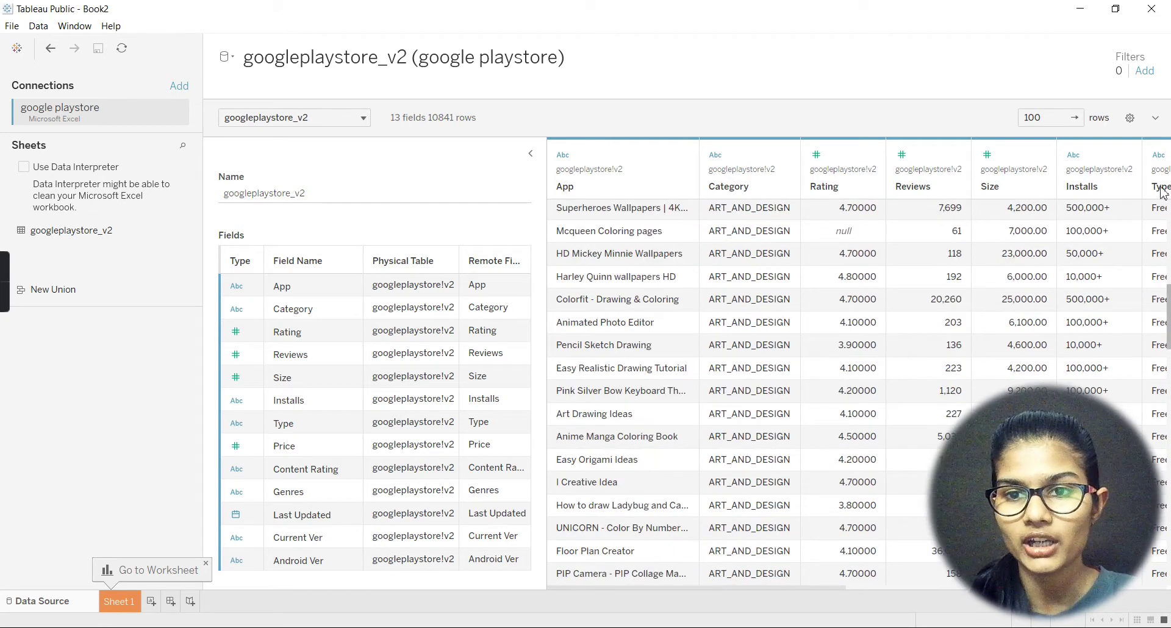
drag(687, 100, 669, 333)
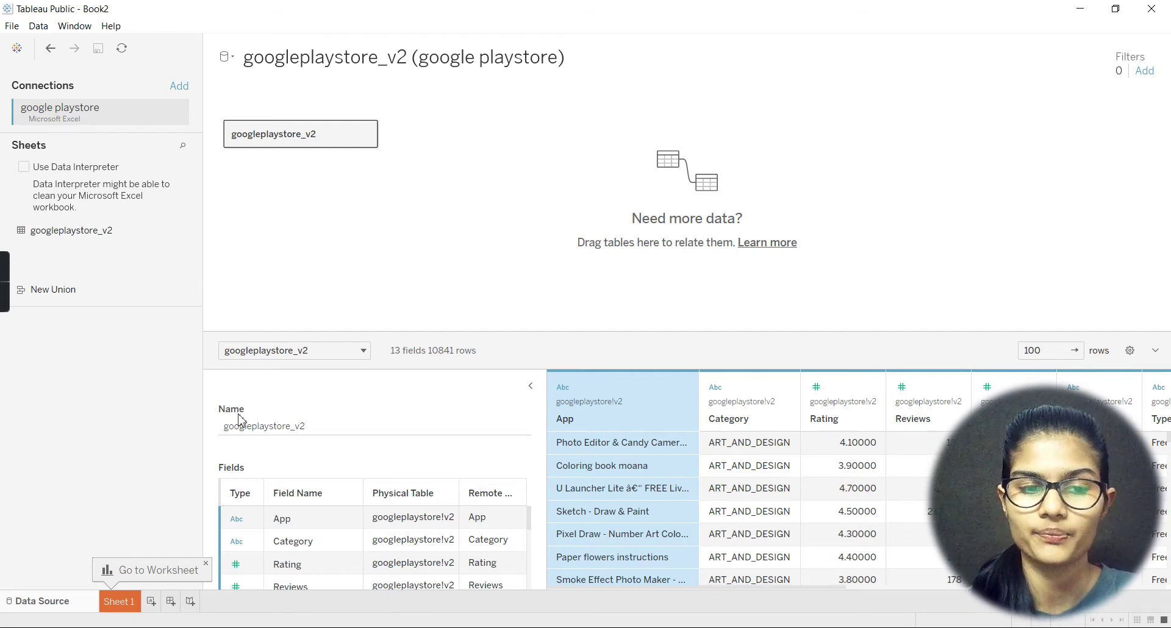
- Open Sheet 1 and add the App field to Rows with a filter that keeps its default settings
click(139, 573)
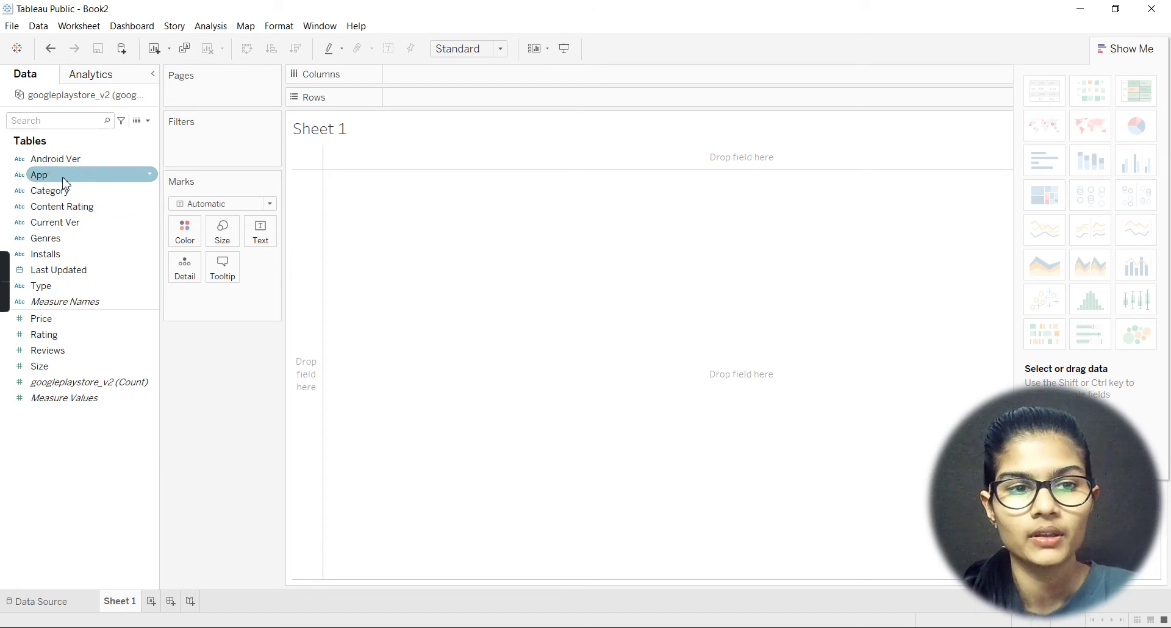
mouse_move(66, 183)
mouse_down()
mouse_move(299, 109)
mouse_move(451, 105)
mouse_up()
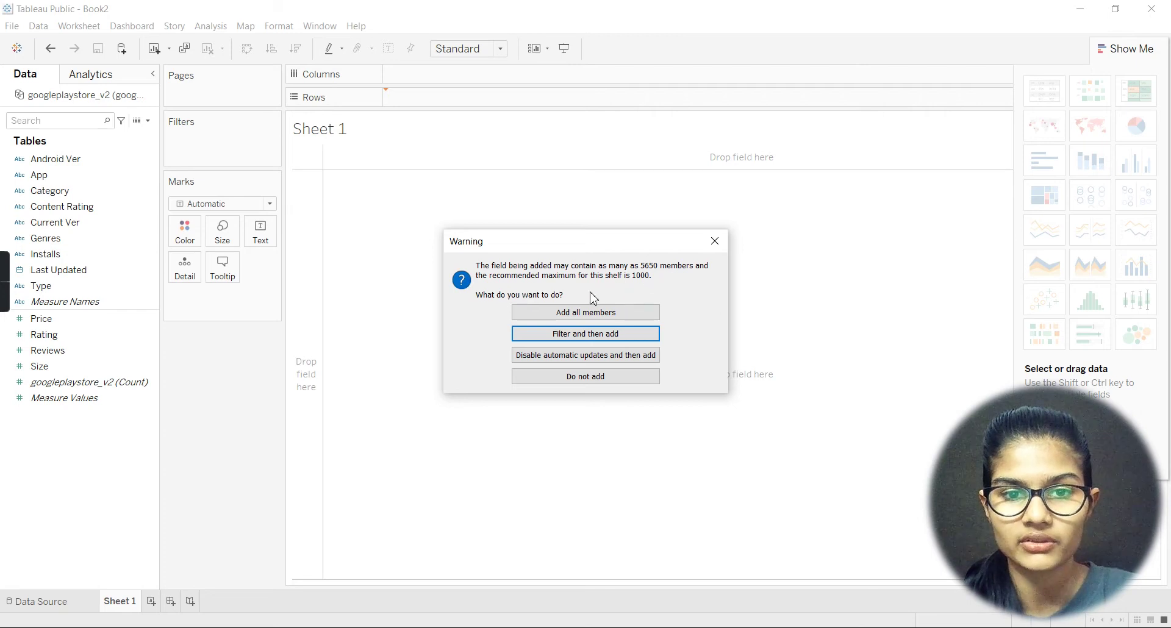
click(592, 339)
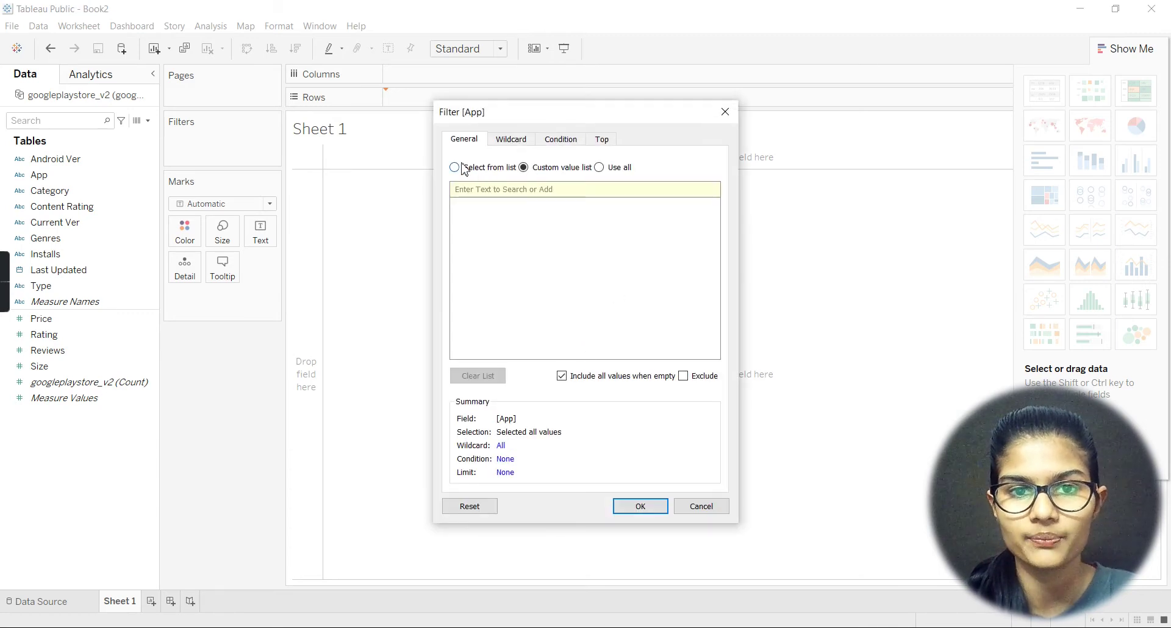
click(640, 510)
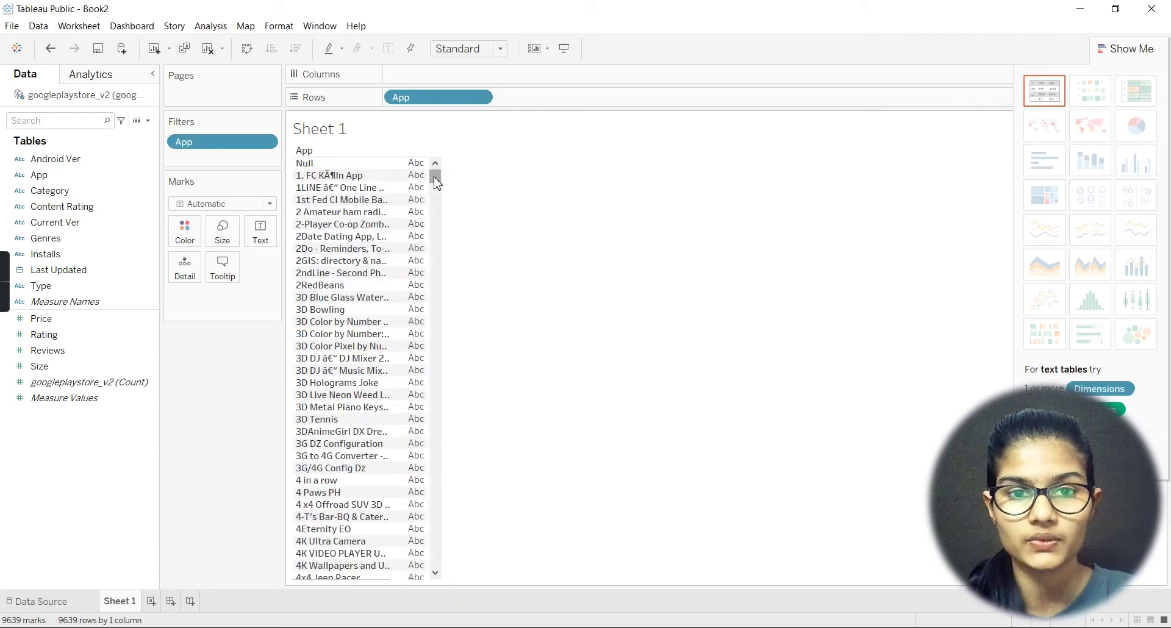
drag(435, 177, 405, 163)
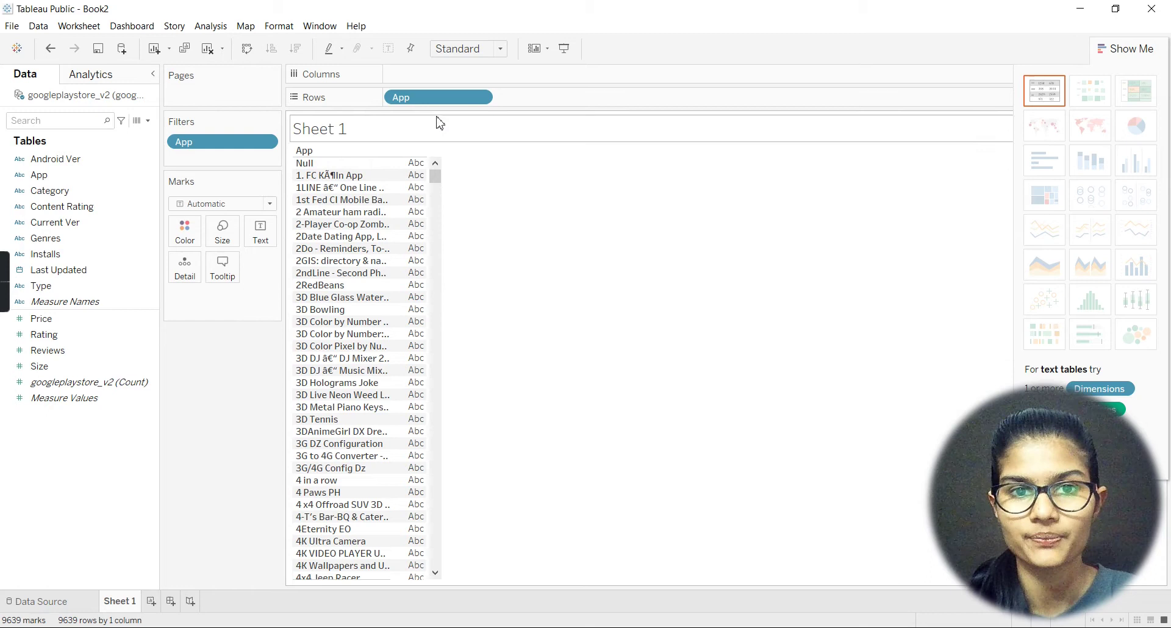
- Aggregate the App field on Rows as Count (Distinct) and check the value of the bar
click(482, 99)
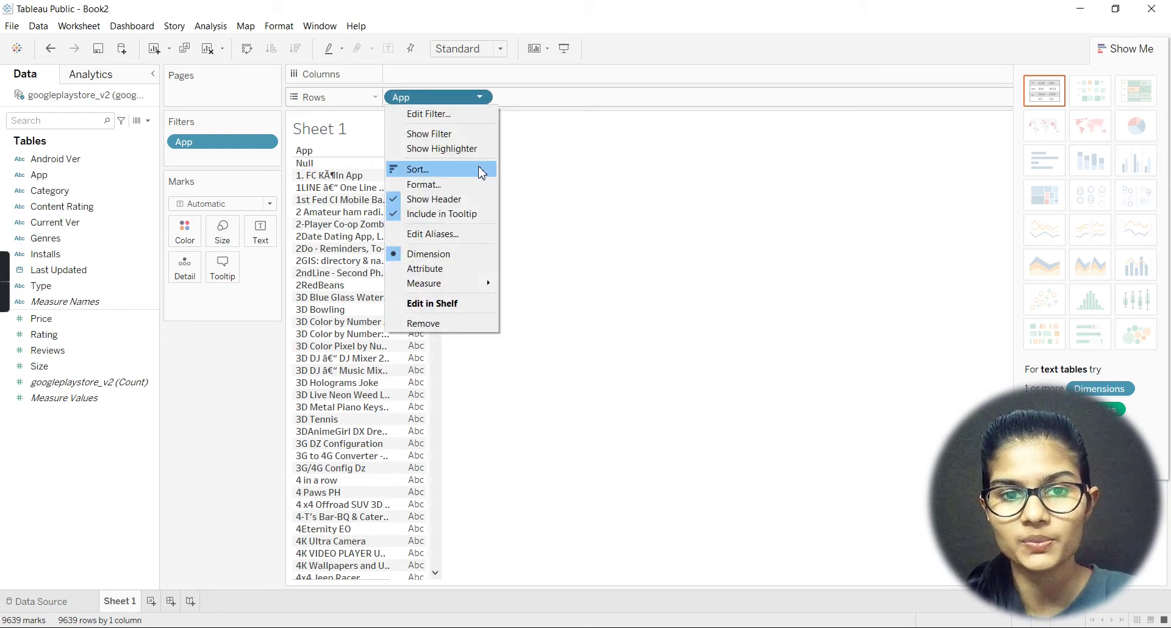
mouse_move(486, 290)
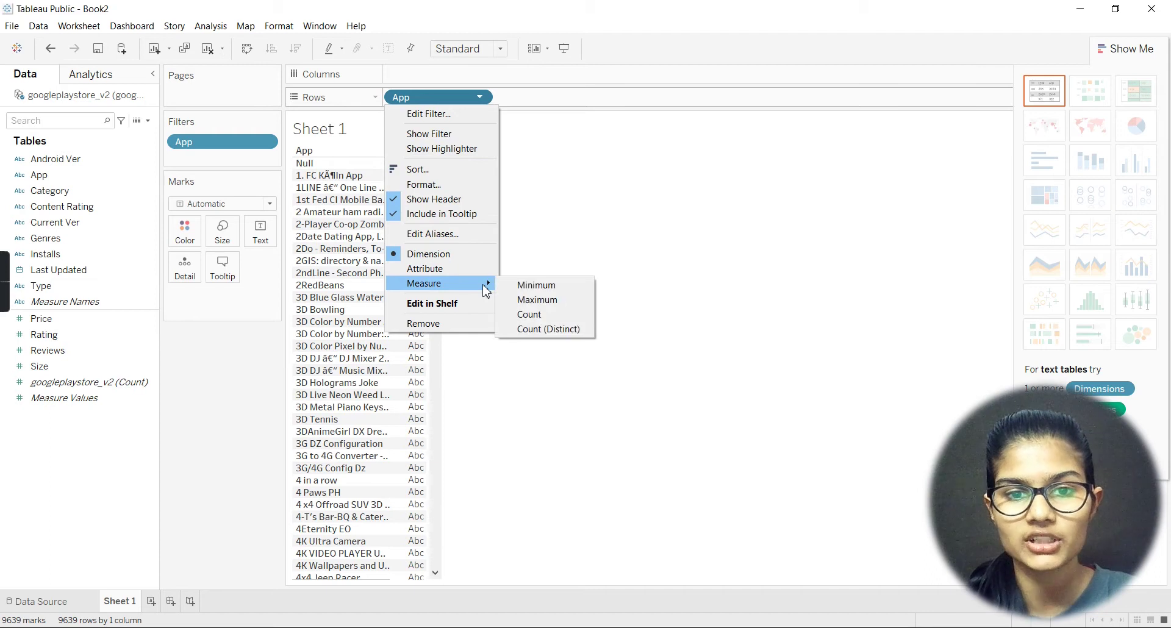
click(540, 329)
mouse_move(353, 380)
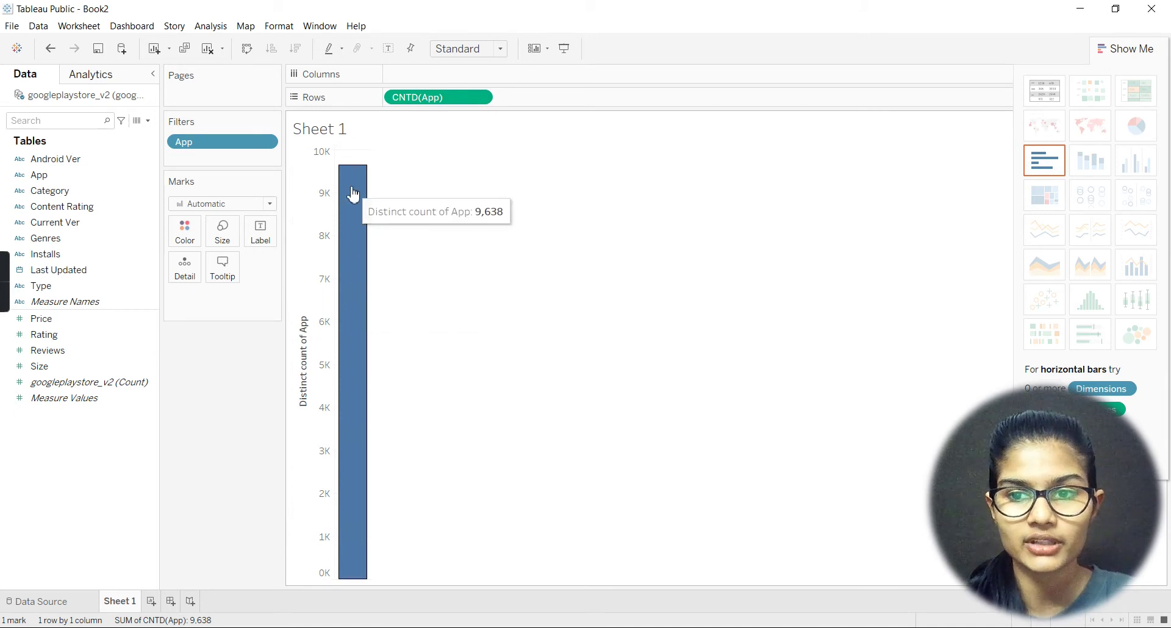
- Replace the distinct count of App on Rows with the Category field
click(480, 97)
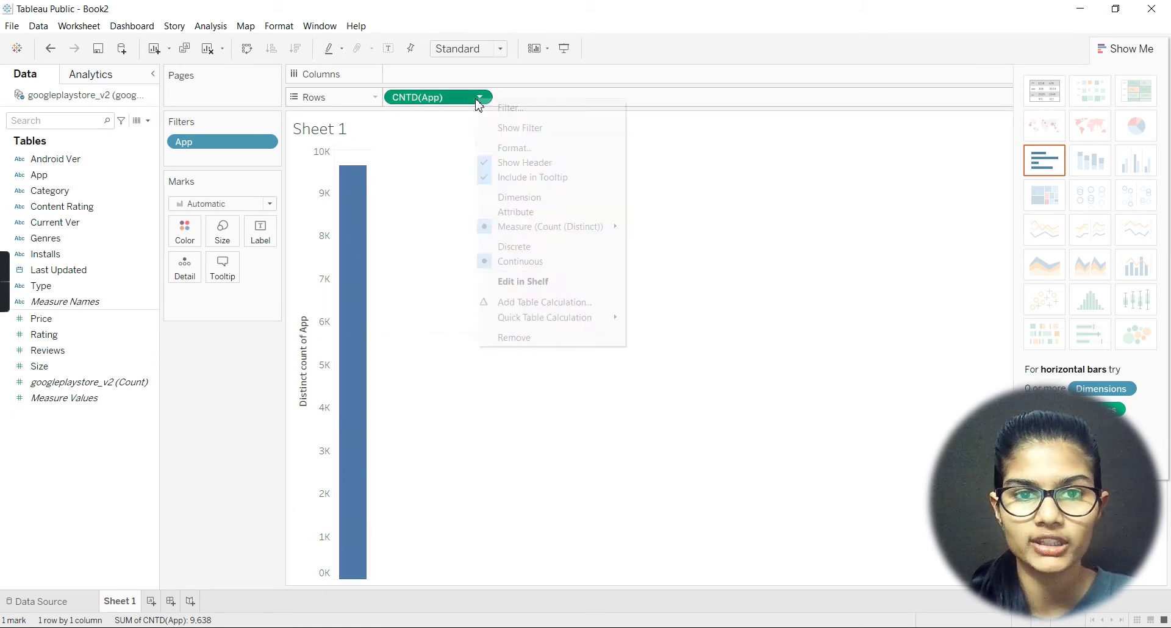
click(514, 338)
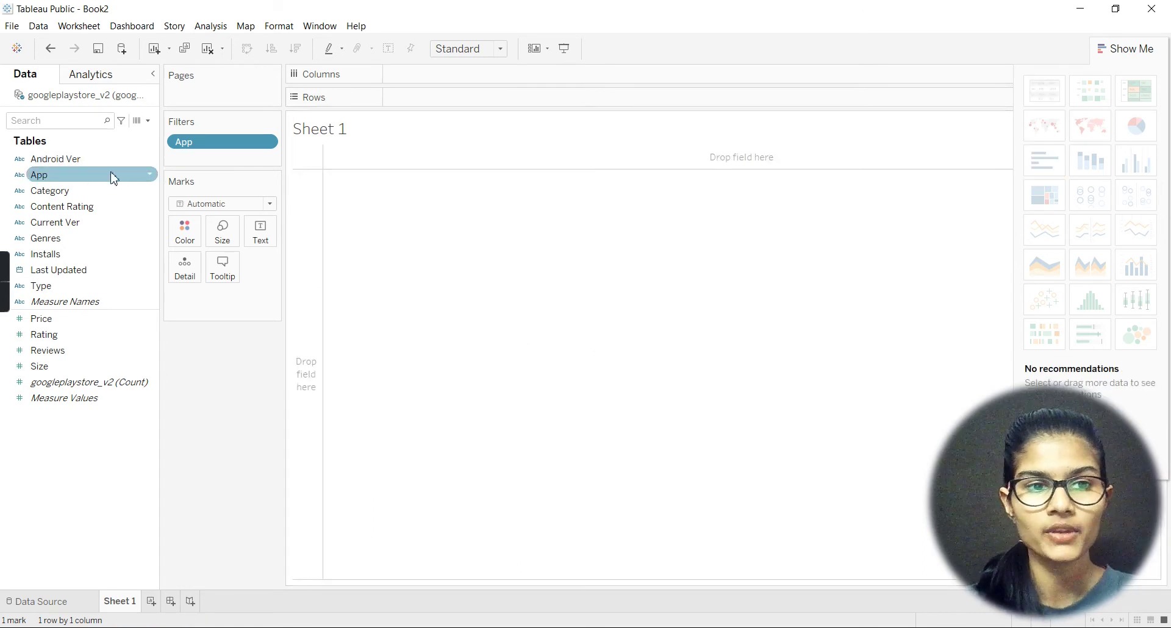
click(56, 196)
drag(56, 198, 452, 109)
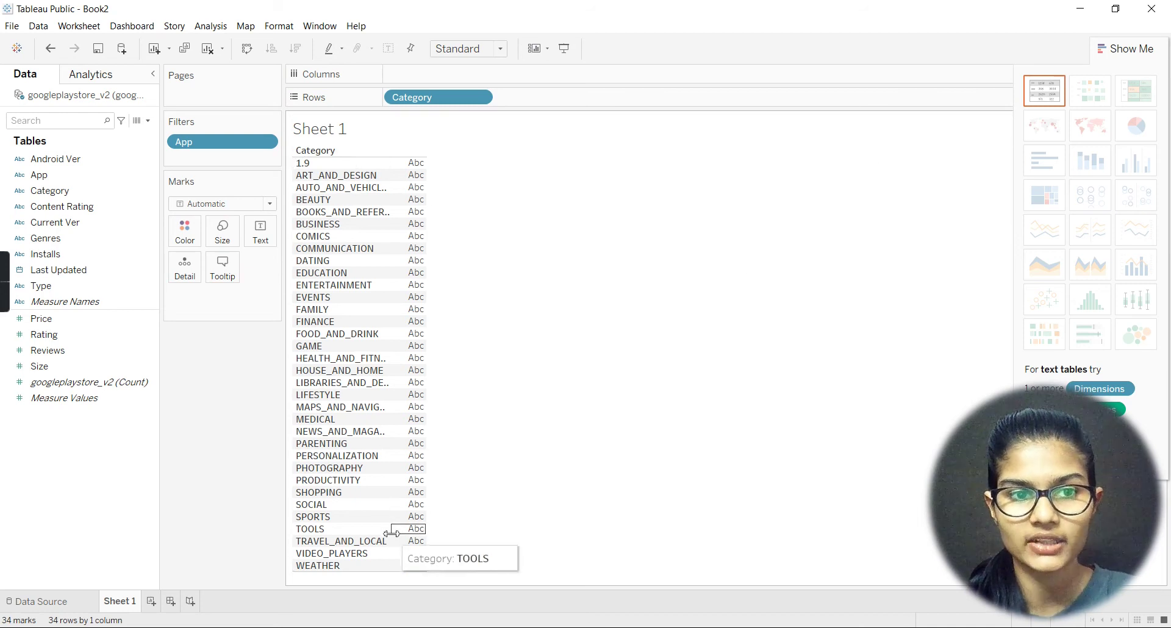
- Add the Rating measure to Columns to chart the summed rating per category, and inspect the category bars
click(55, 335)
drag(54, 340, 432, 83)
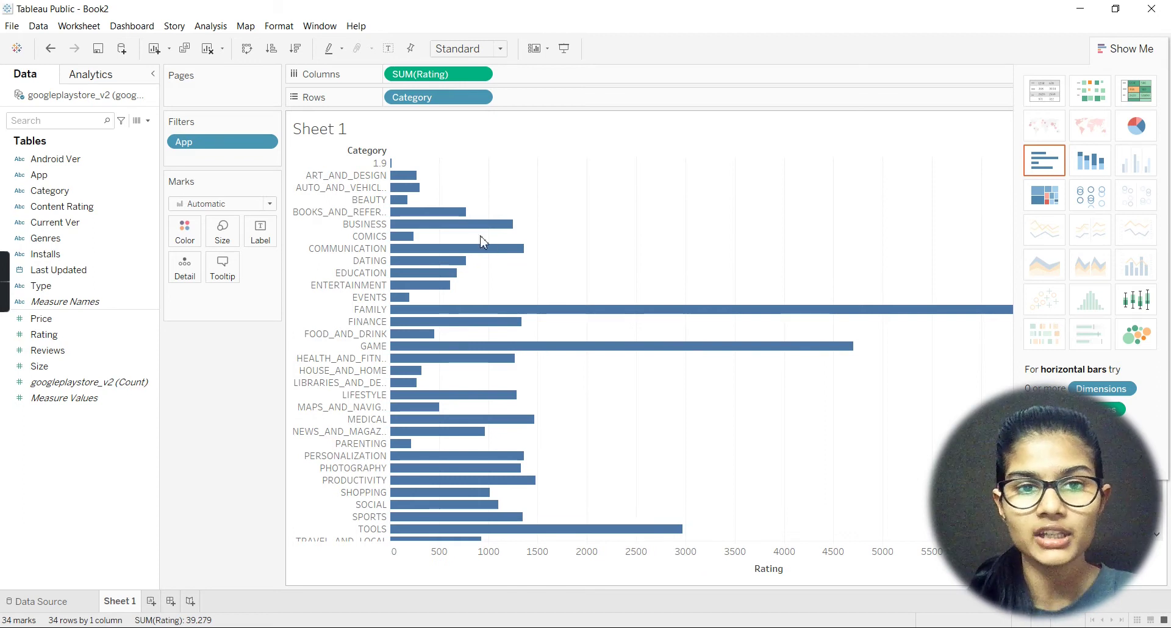
mouse_move(404, 180)
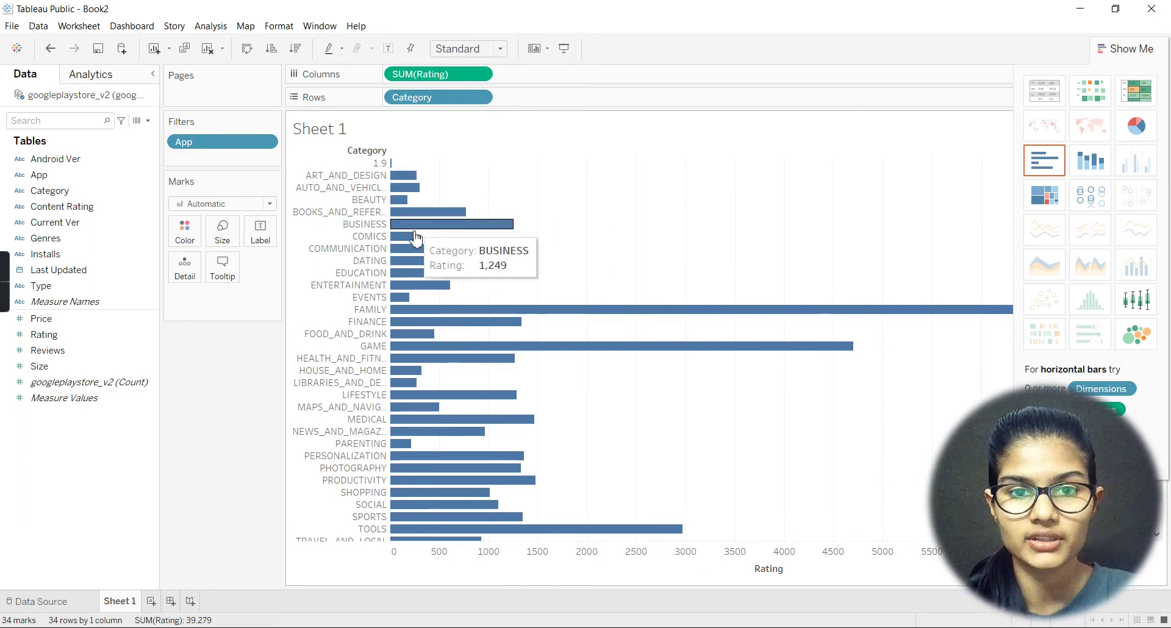
- Change the aggregation of the Rating measure on Columns to Average
click(482, 74)
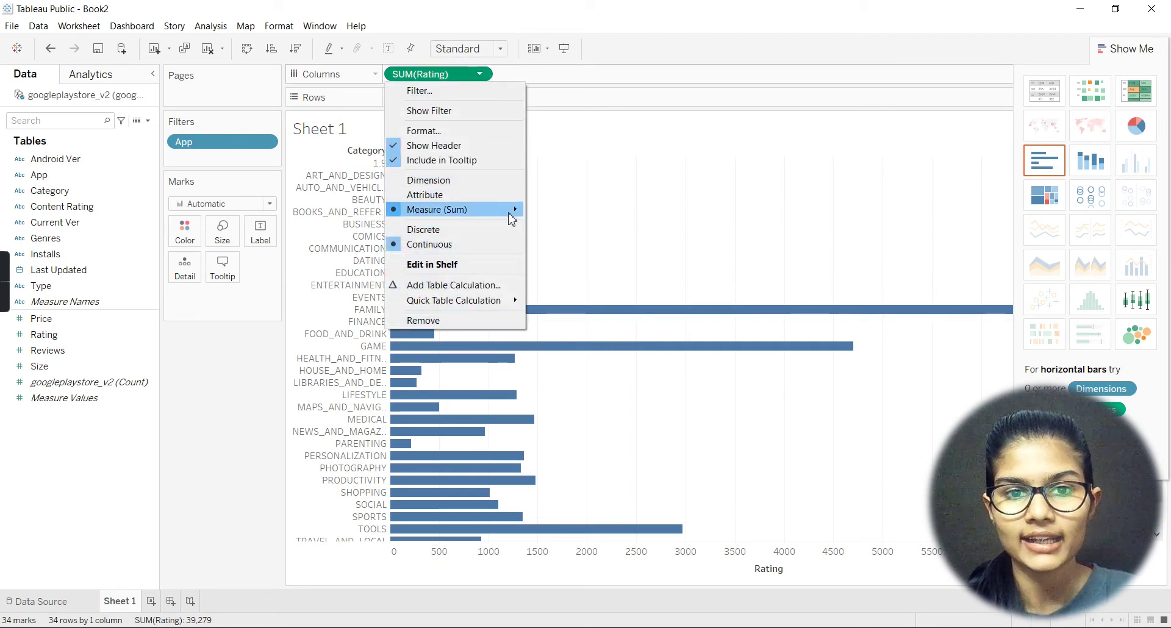
mouse_move(511, 220)
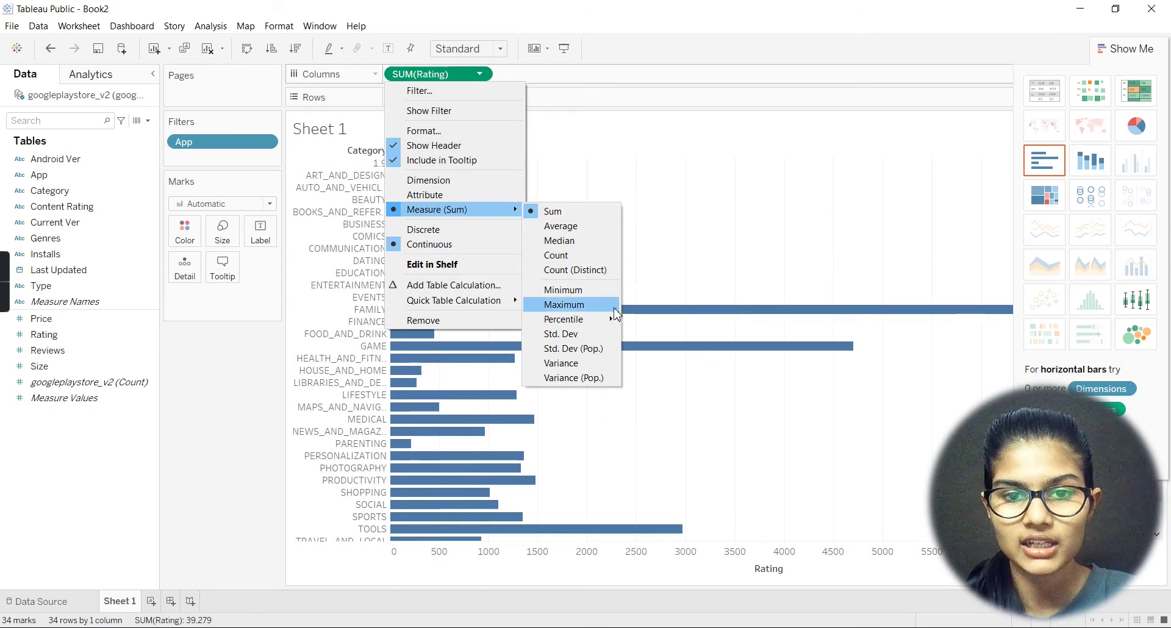
click(576, 226)
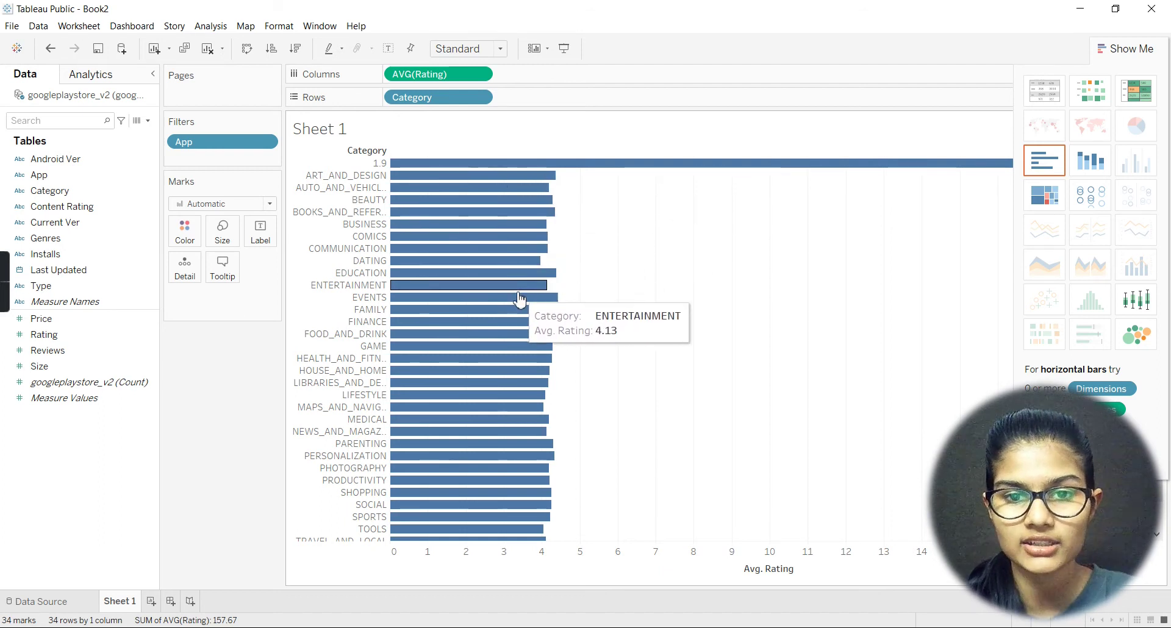
- Show the average ratings per category as a heat map and switch to a treemap, inspecting the SOCIAL tile
click(1102, 91)
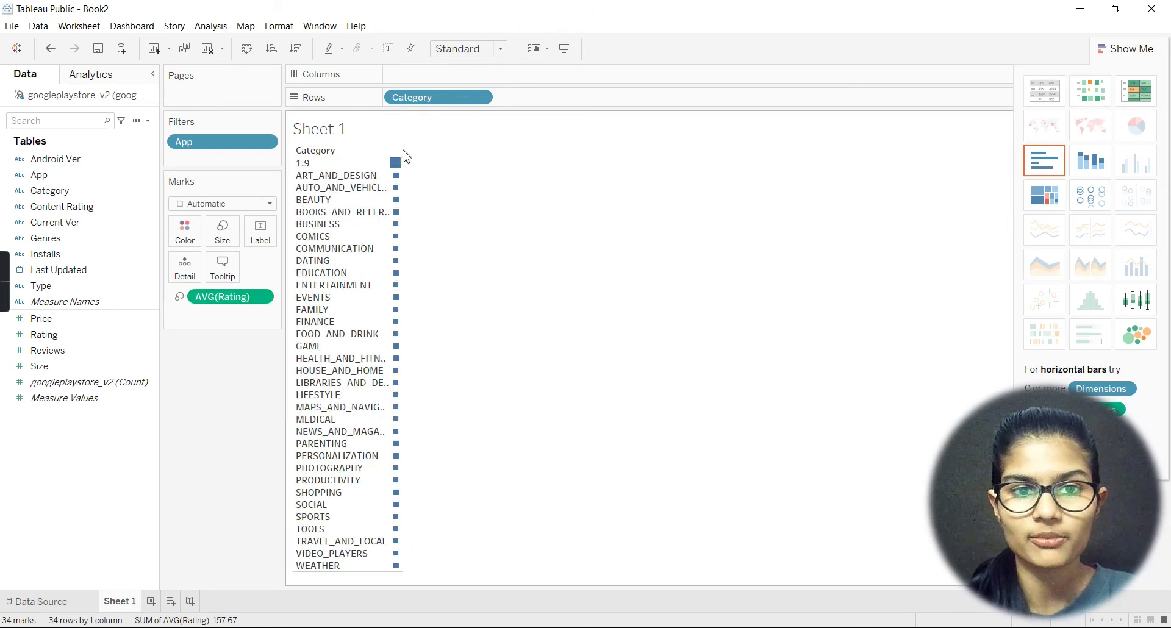
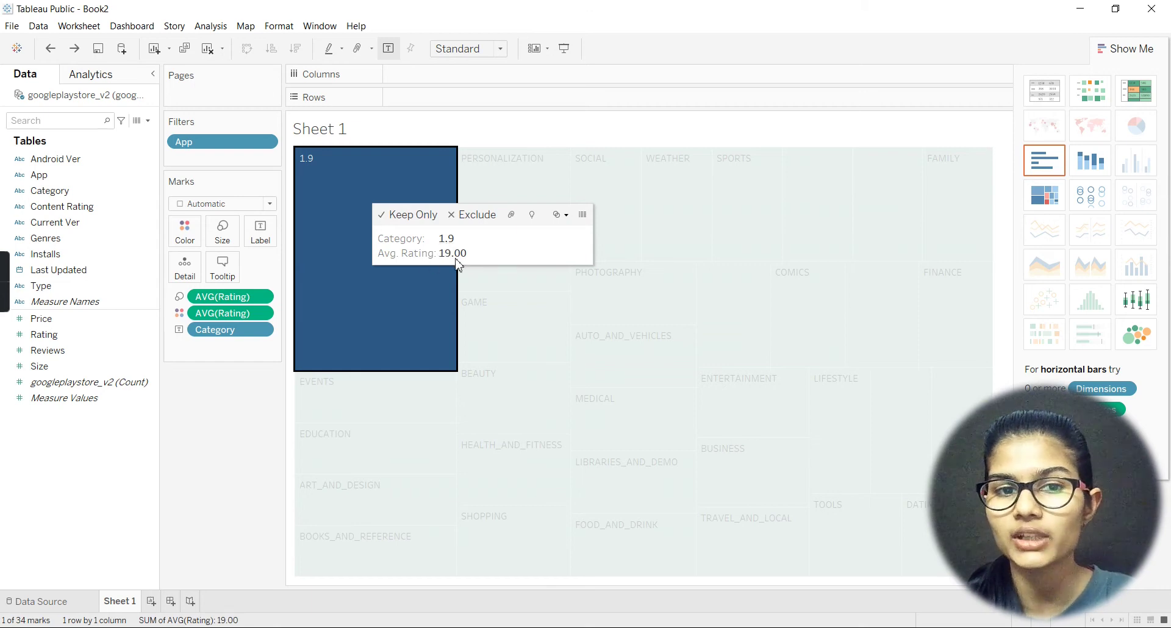
click(577, 189)
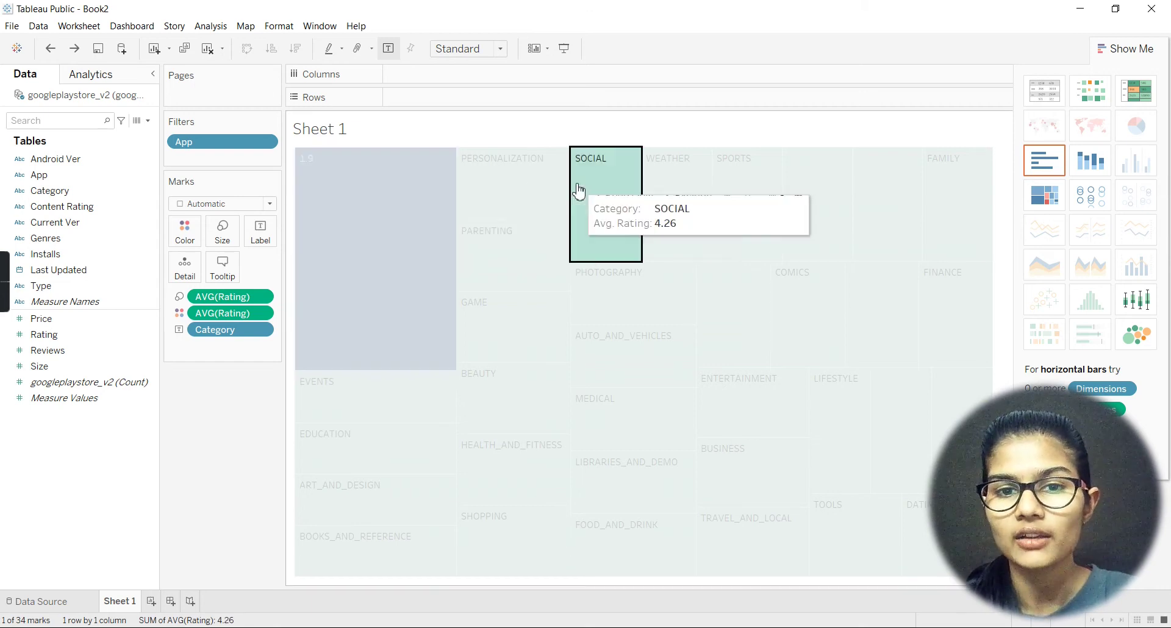
click(664, 122)
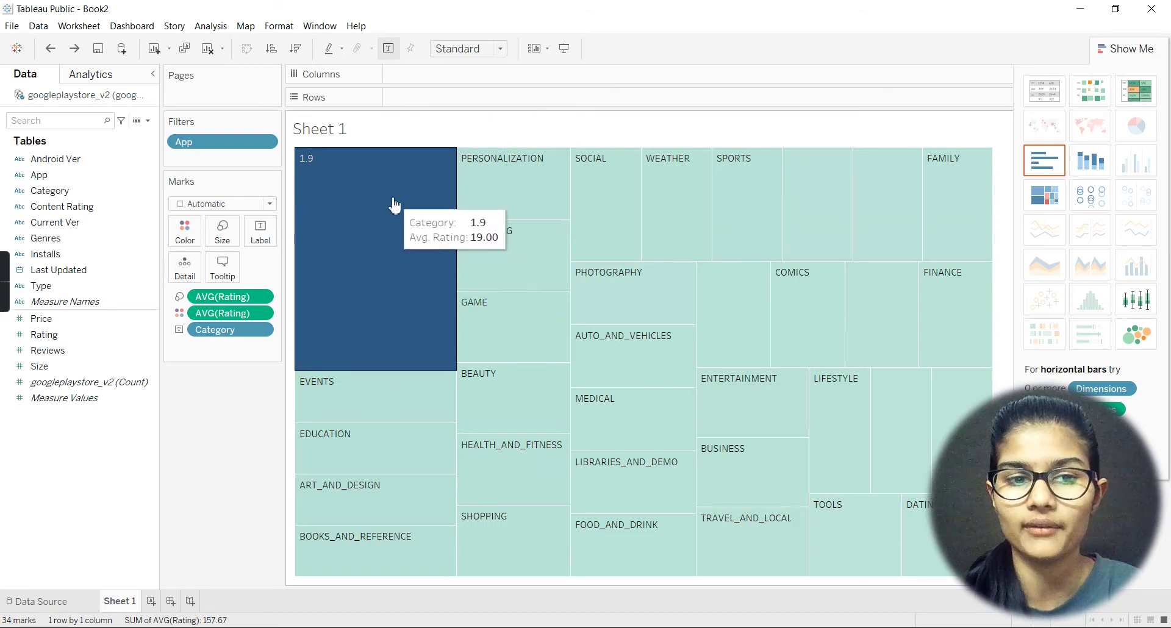
- Exclude the erroneous 1.9 category from the treemap
click(390, 242)
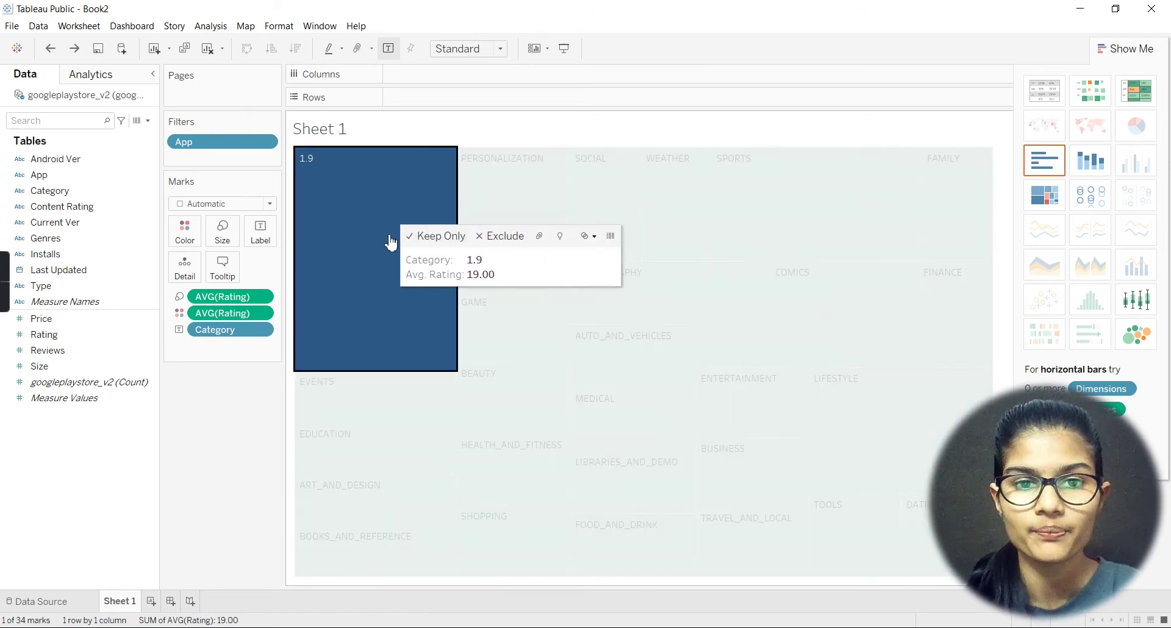
right_click(390, 242)
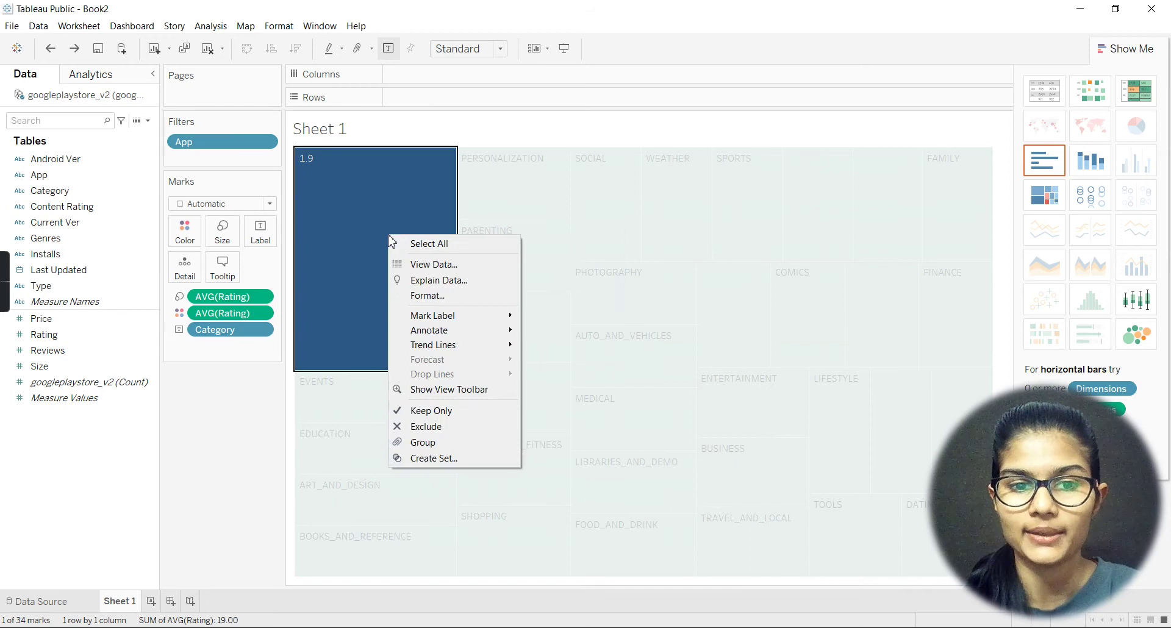
click(435, 427)
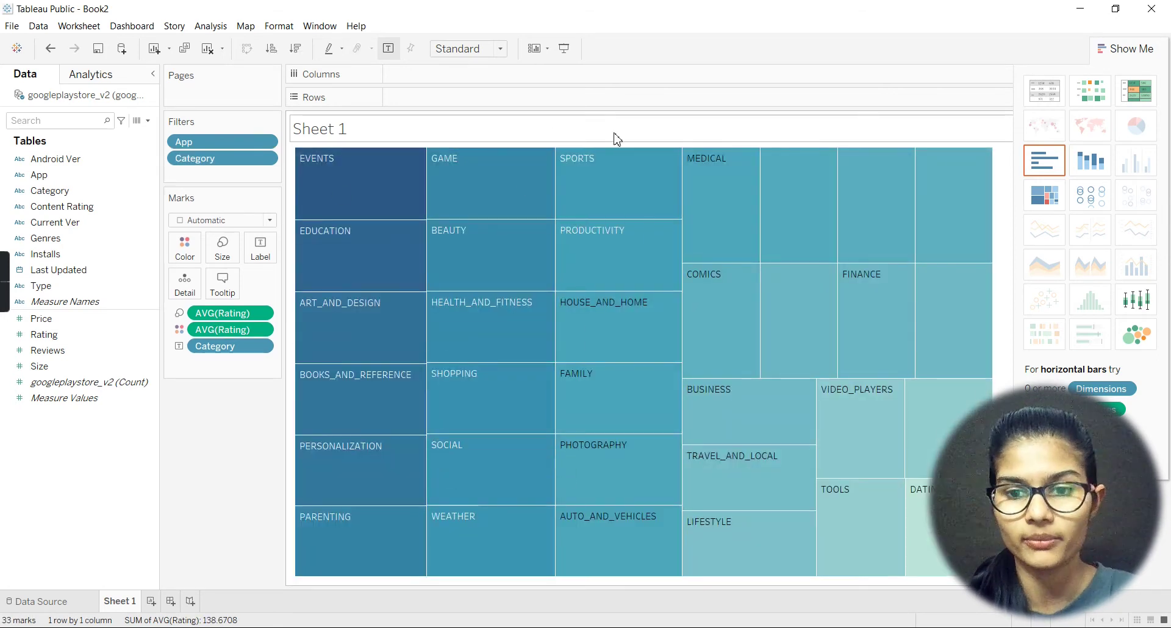
- Inspect the average ratings of several treemap categories and check the colour options without changing them
mouse_move(405, 196)
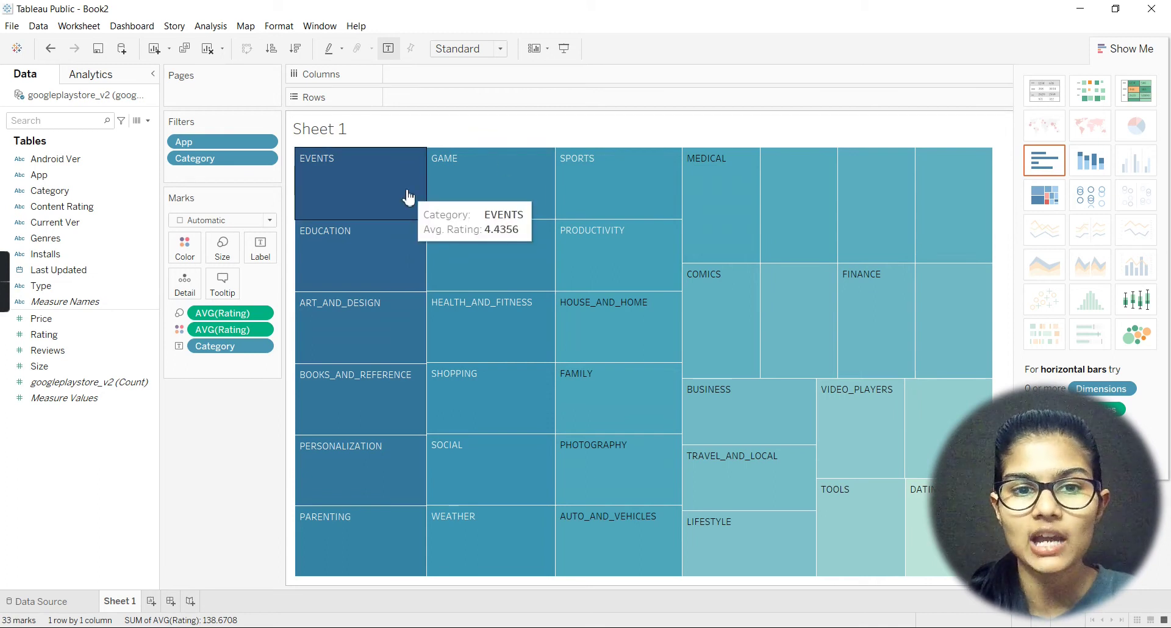
mouse_move(401, 262)
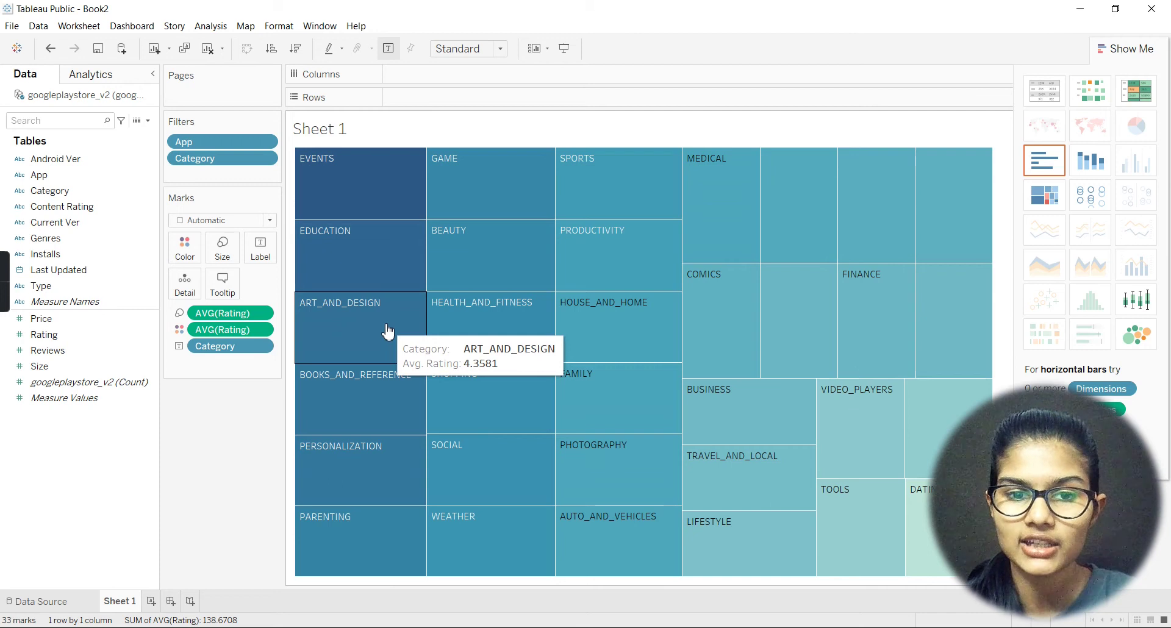
mouse_move(389, 379)
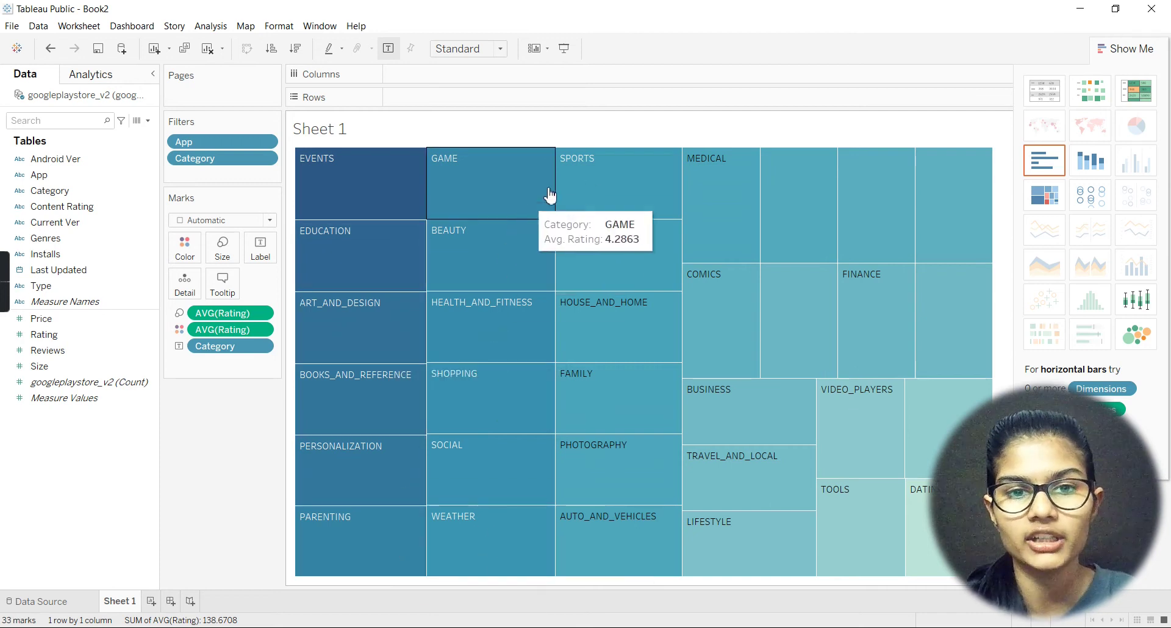
mouse_move(913, 327)
mouse_move(806, 219)
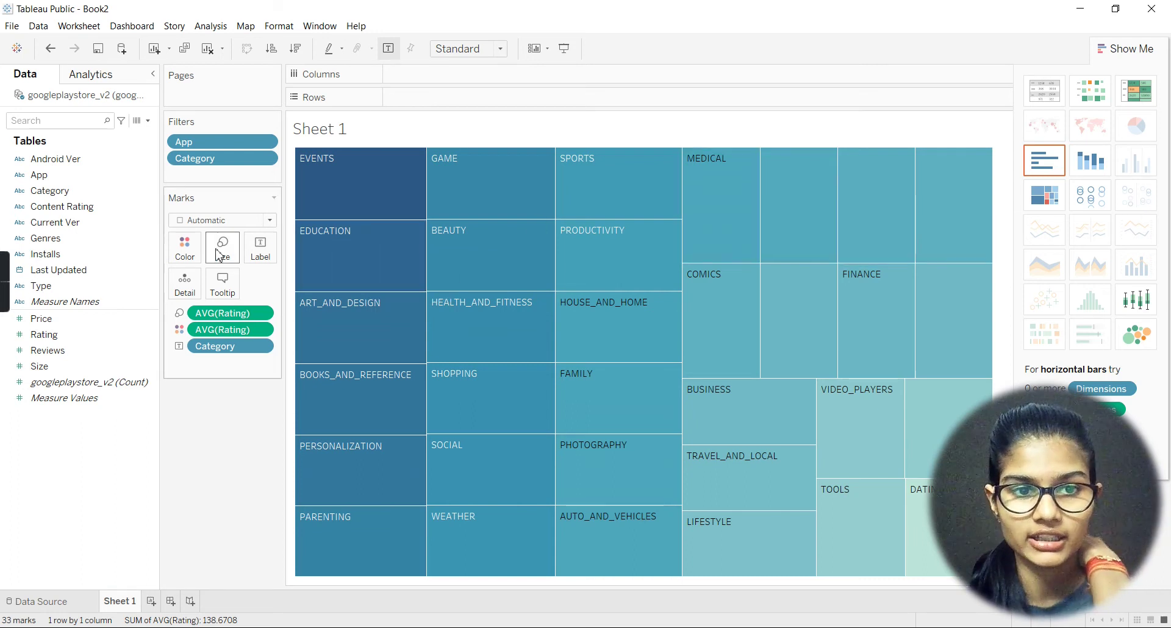
click(196, 254)
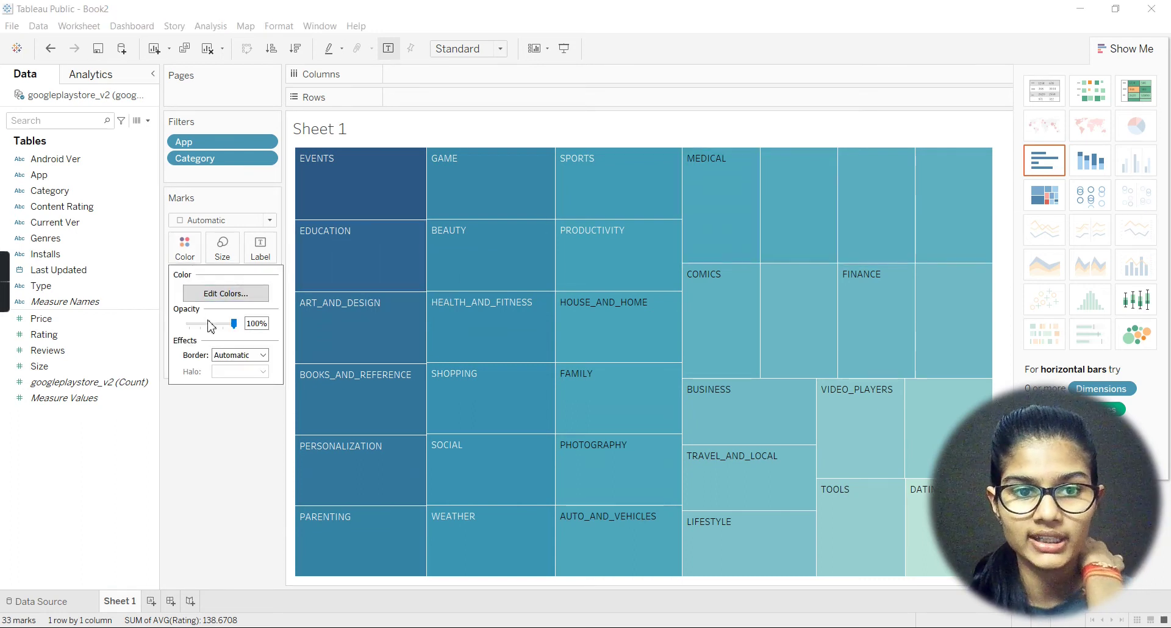
click(262, 419)
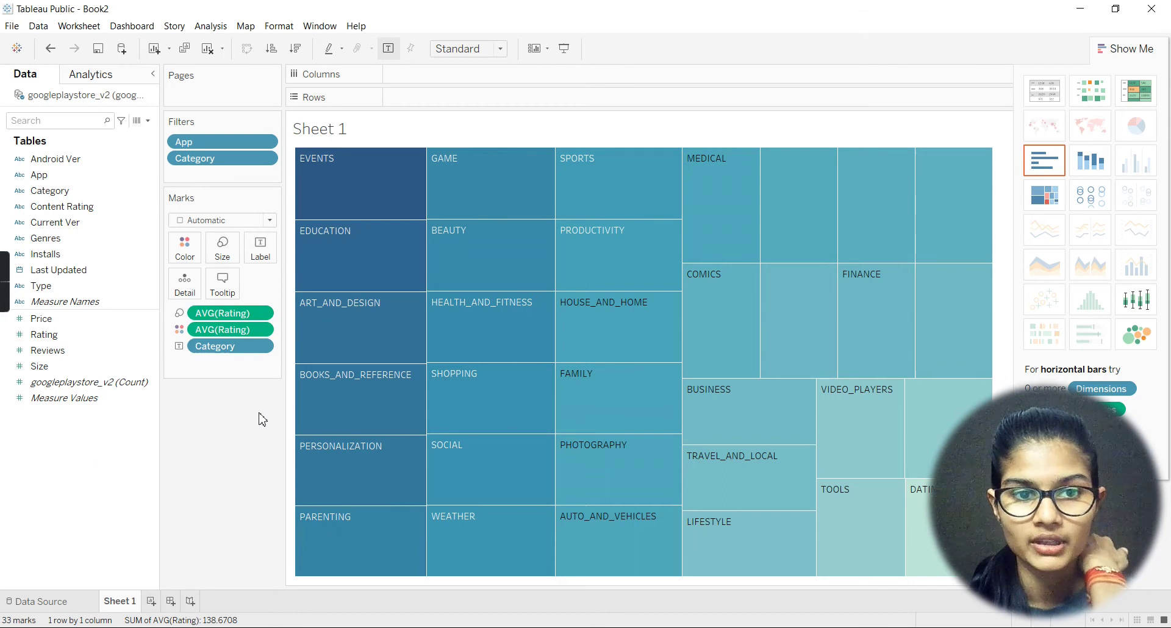
- Try the circle view for the average ratings and switch the chart to packed bubbles
click(1092, 195)
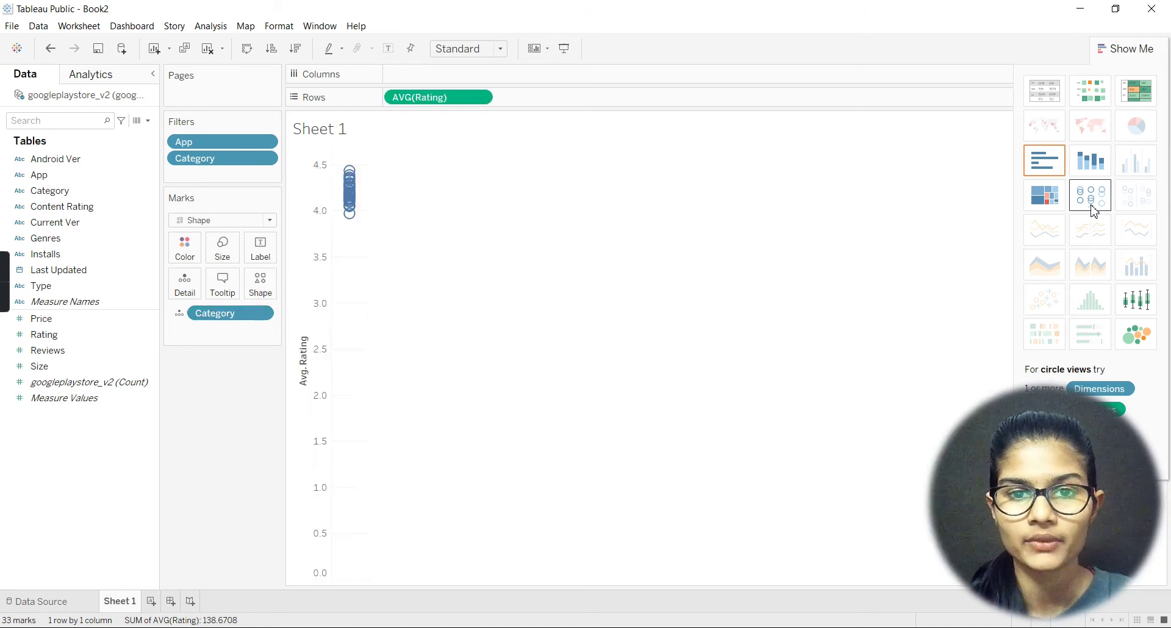
click(1138, 333)
mouse_move(577, 163)
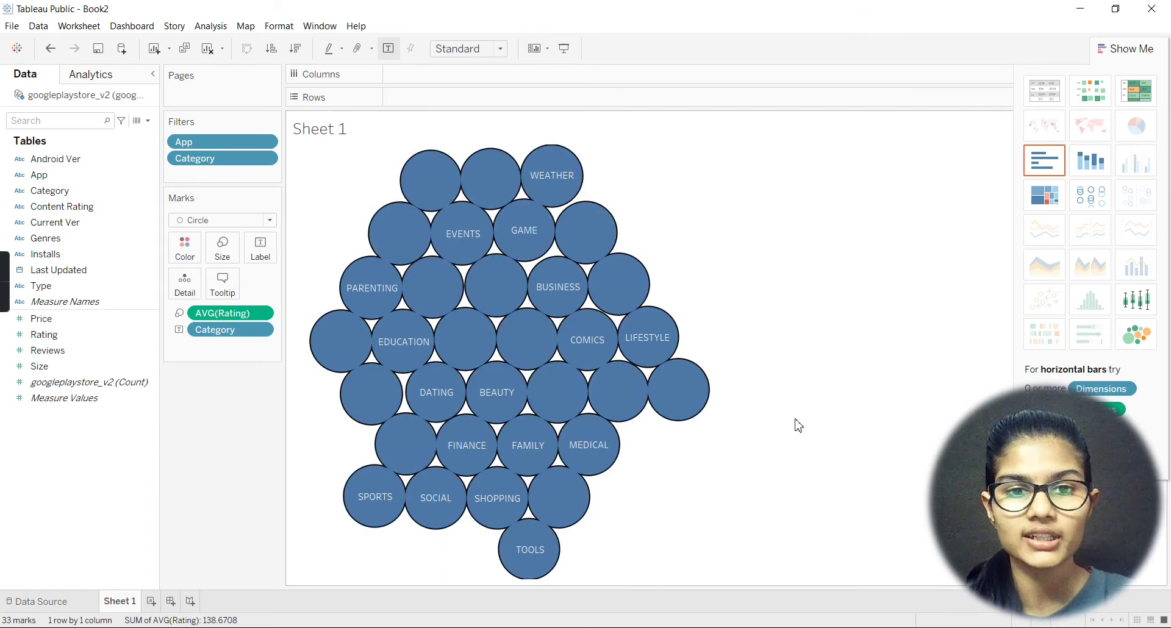
- Recolour all the packed bubbles red
click(185, 247)
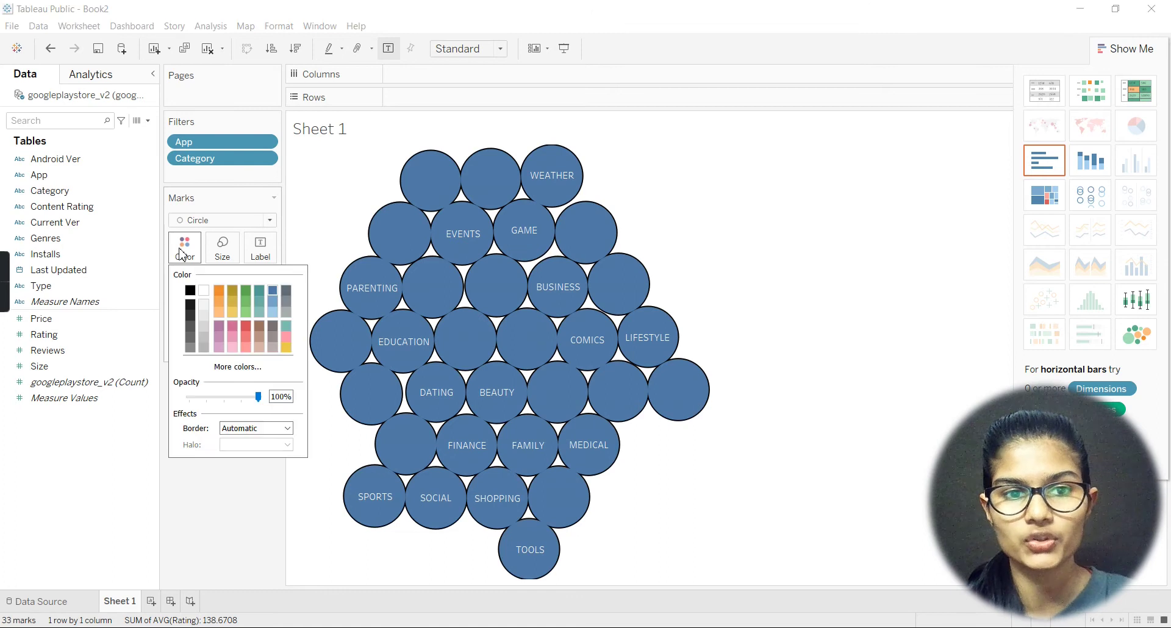
click(247, 329)
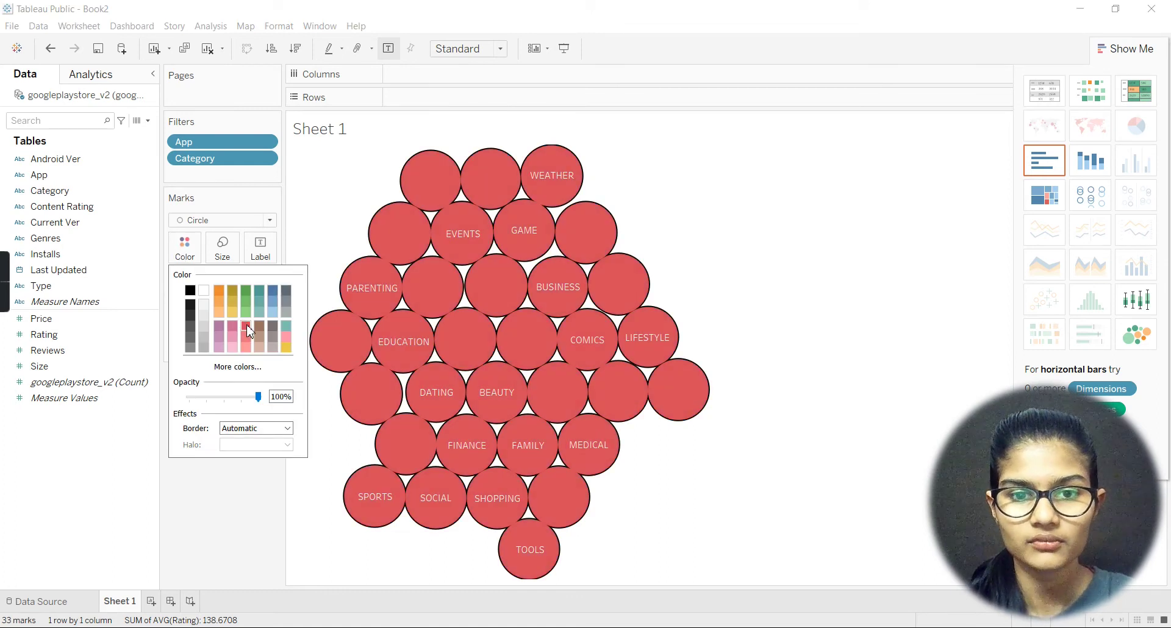
click(813, 272)
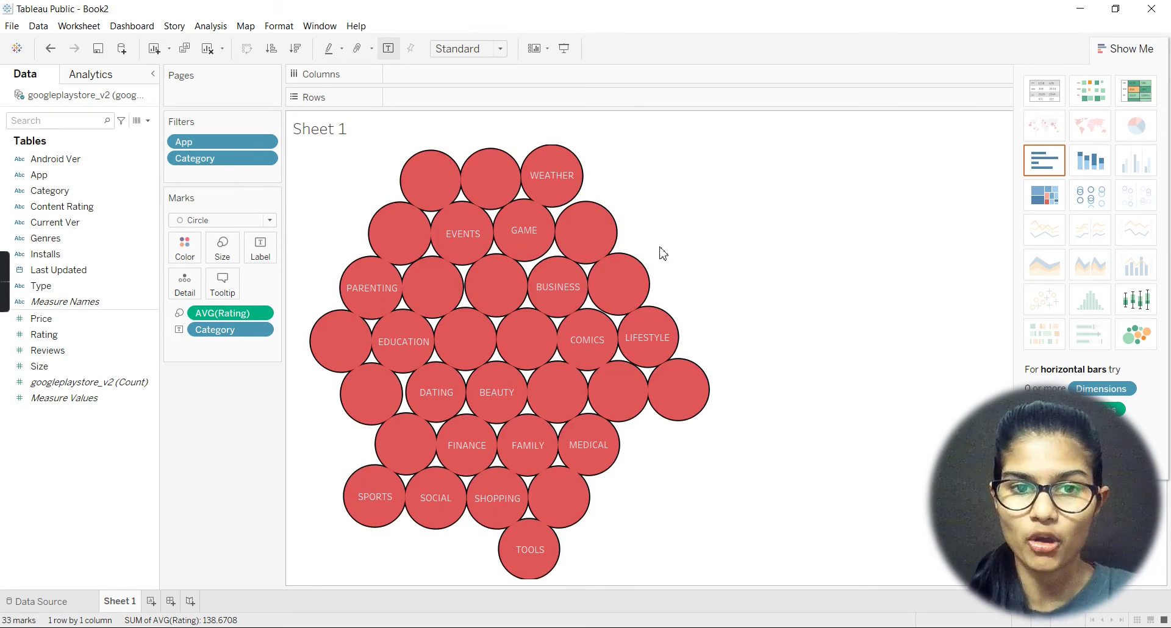
- Try pink for the packed bubbles and change their colour to light blue
click(184, 258)
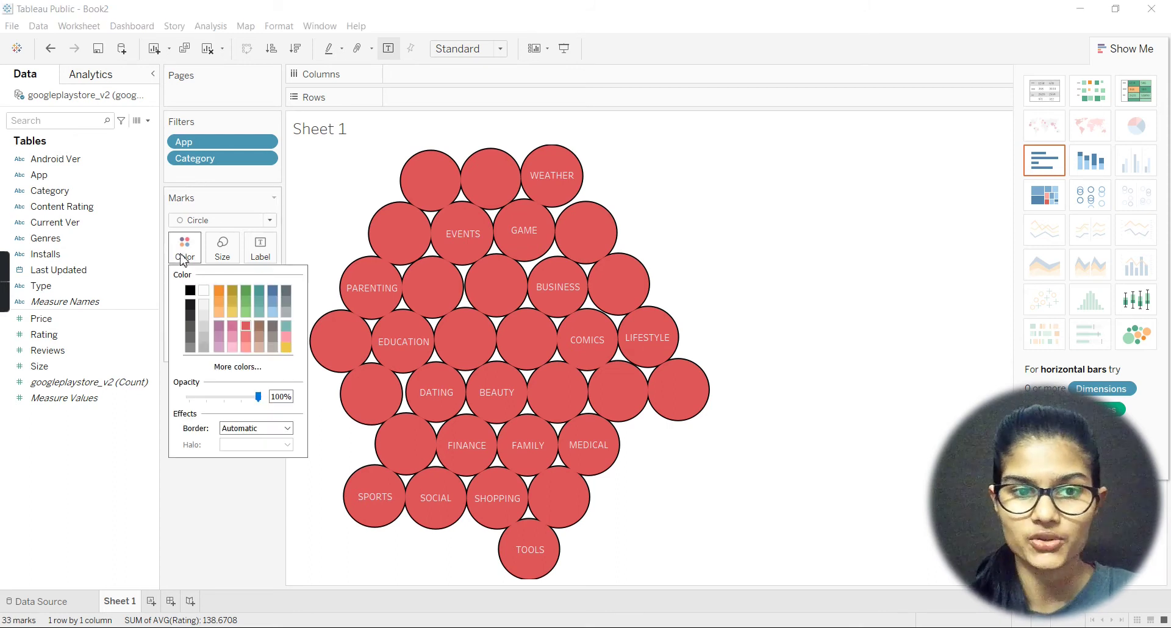
click(233, 330)
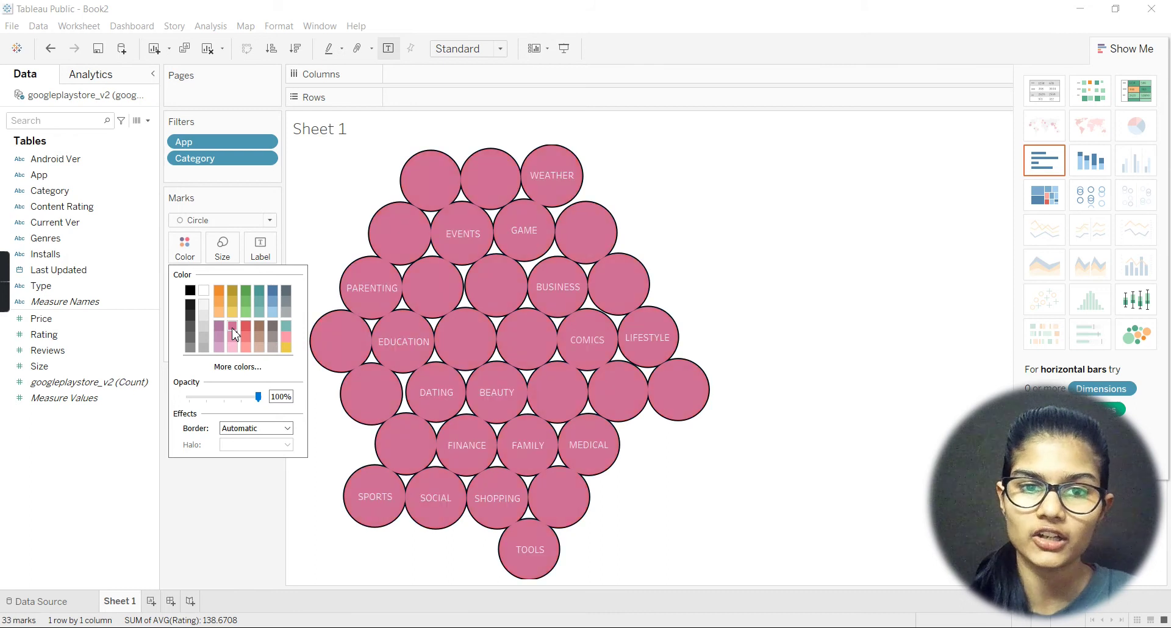
click(272, 313)
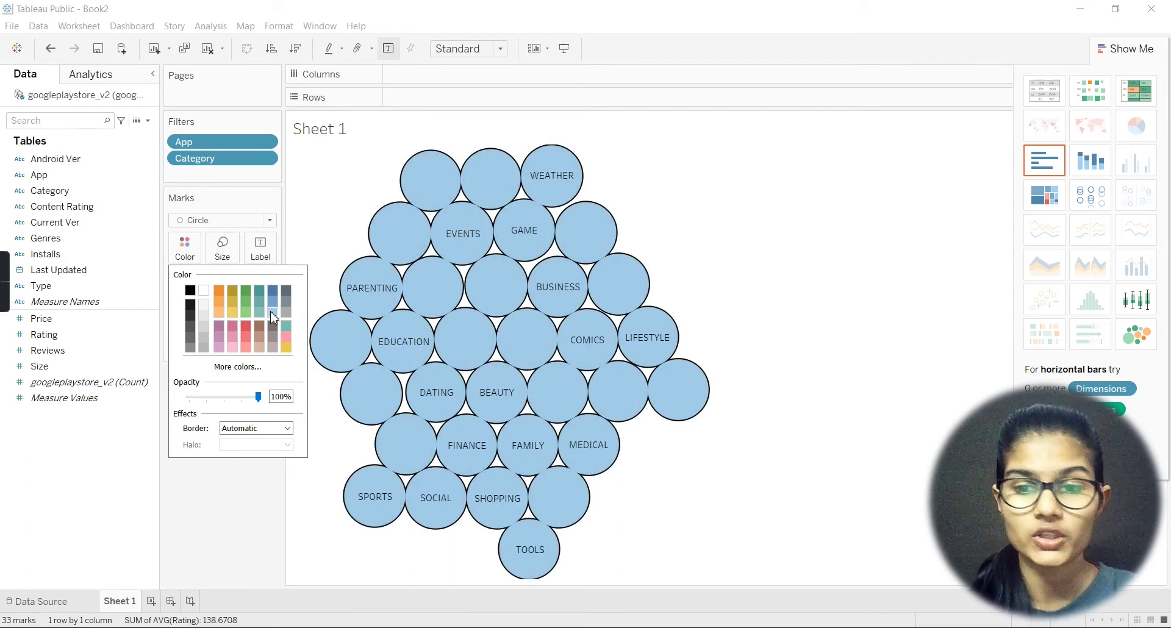
- Set the border of the packed bubbles to black
click(261, 430)
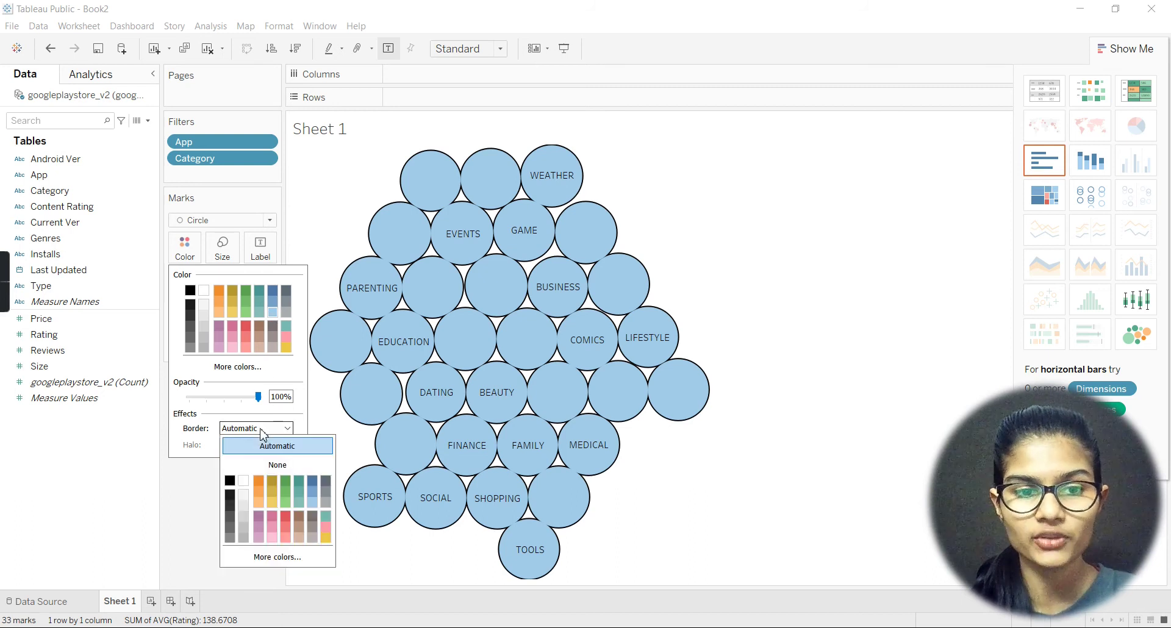
click(229, 480)
click(386, 450)
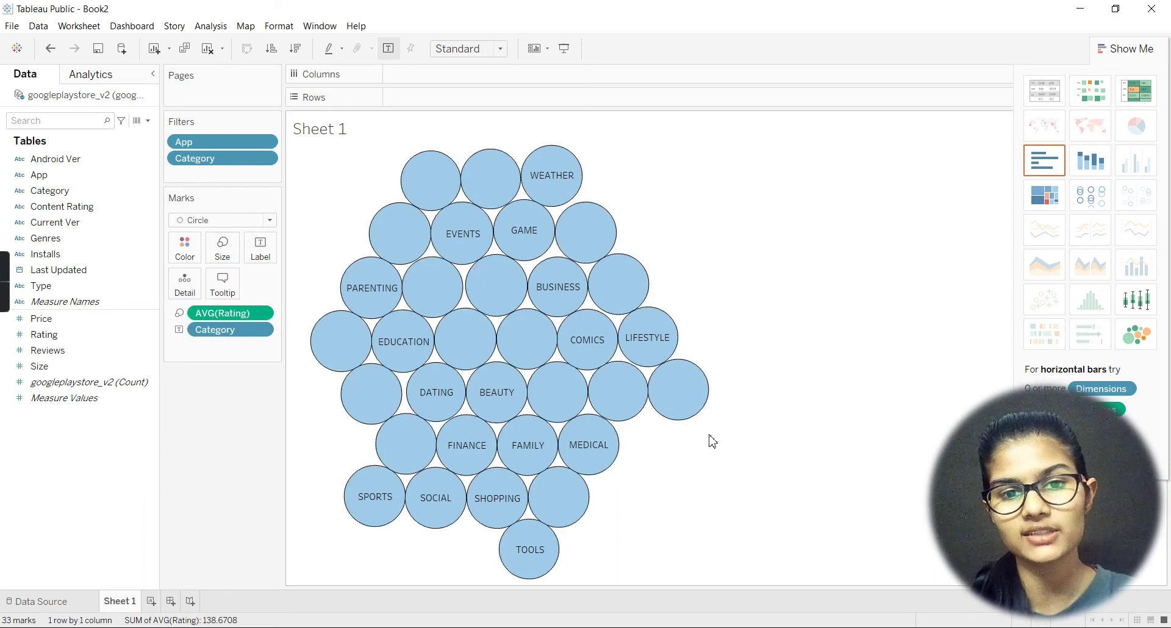
- Set the font size of the category labels on the packed bubbles to 8
mouse_move(580, 240)
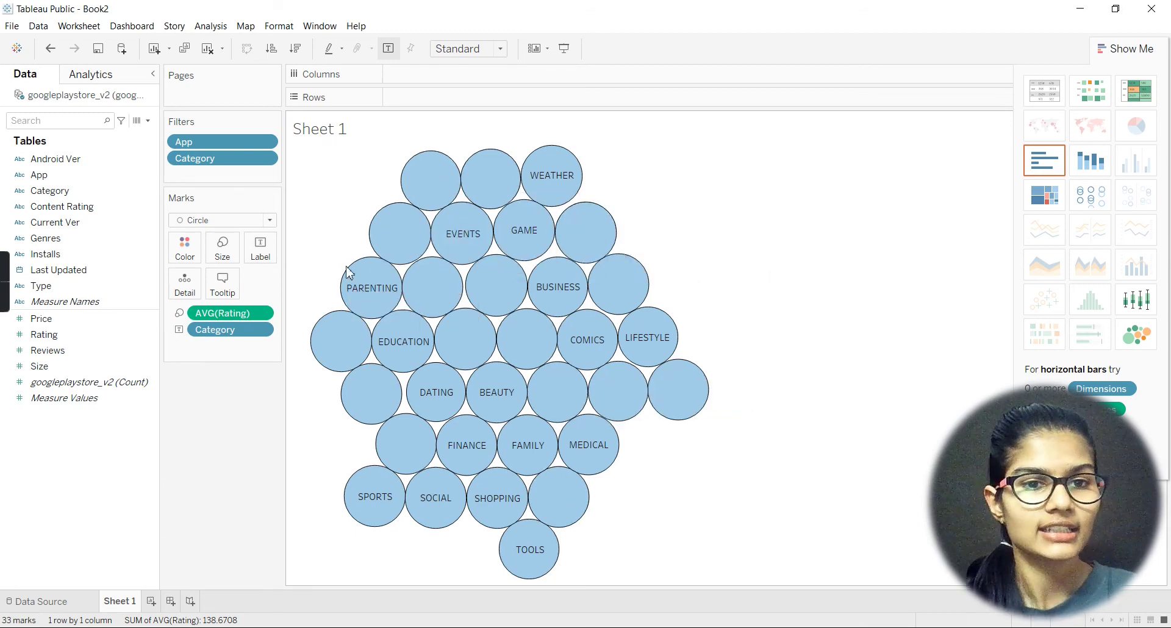
mouse_move(692, 377)
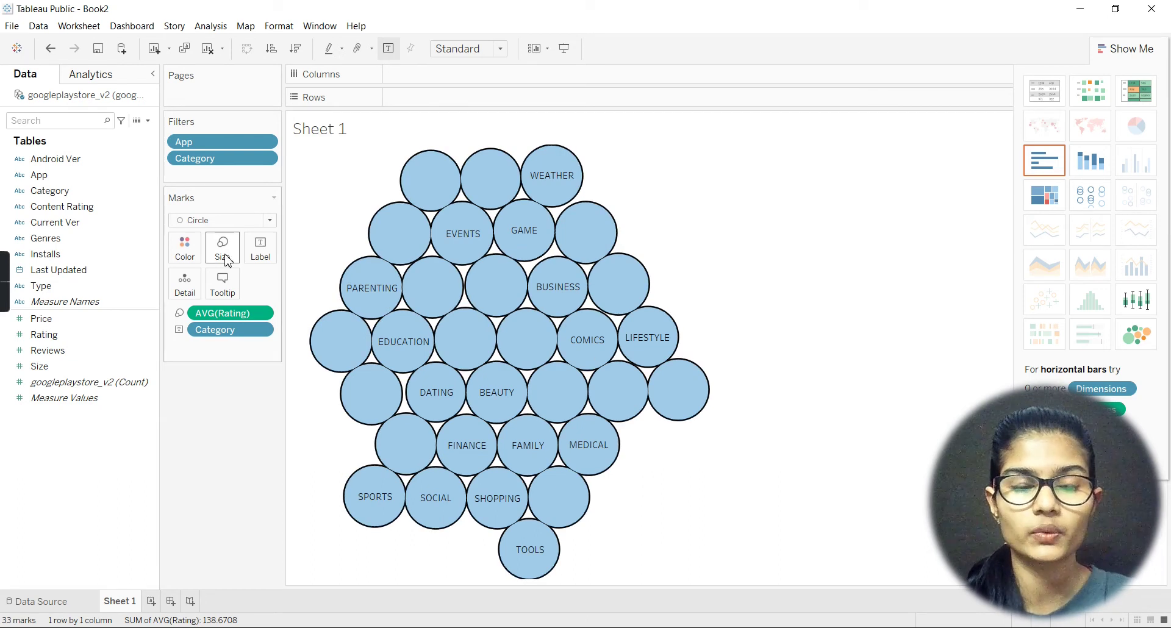
click(259, 255)
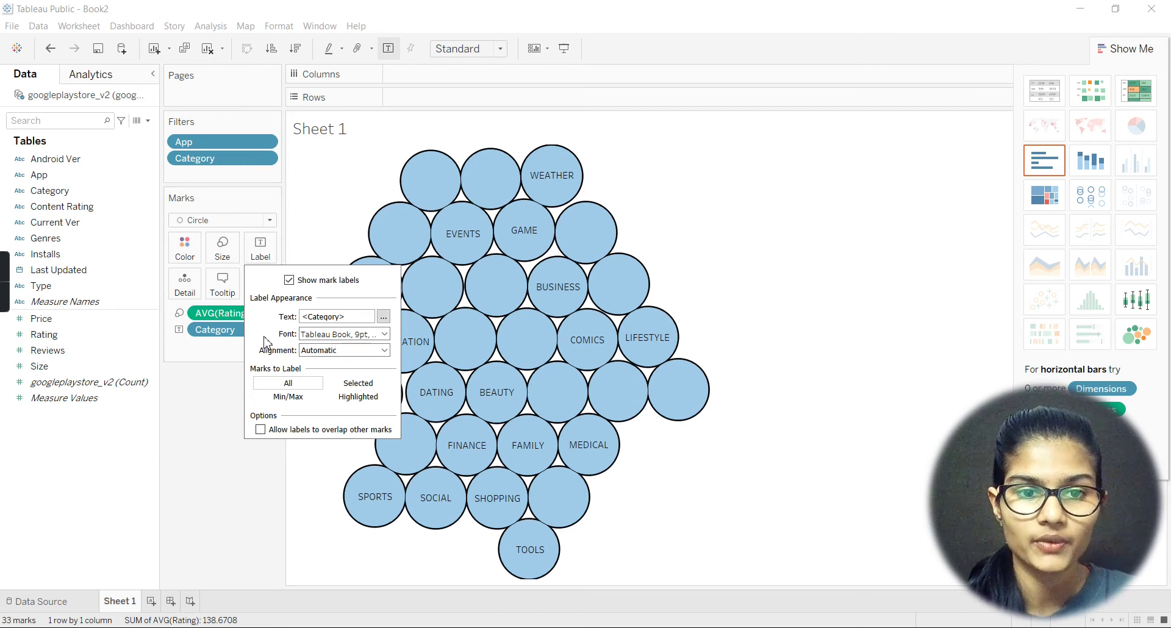
click(384, 335)
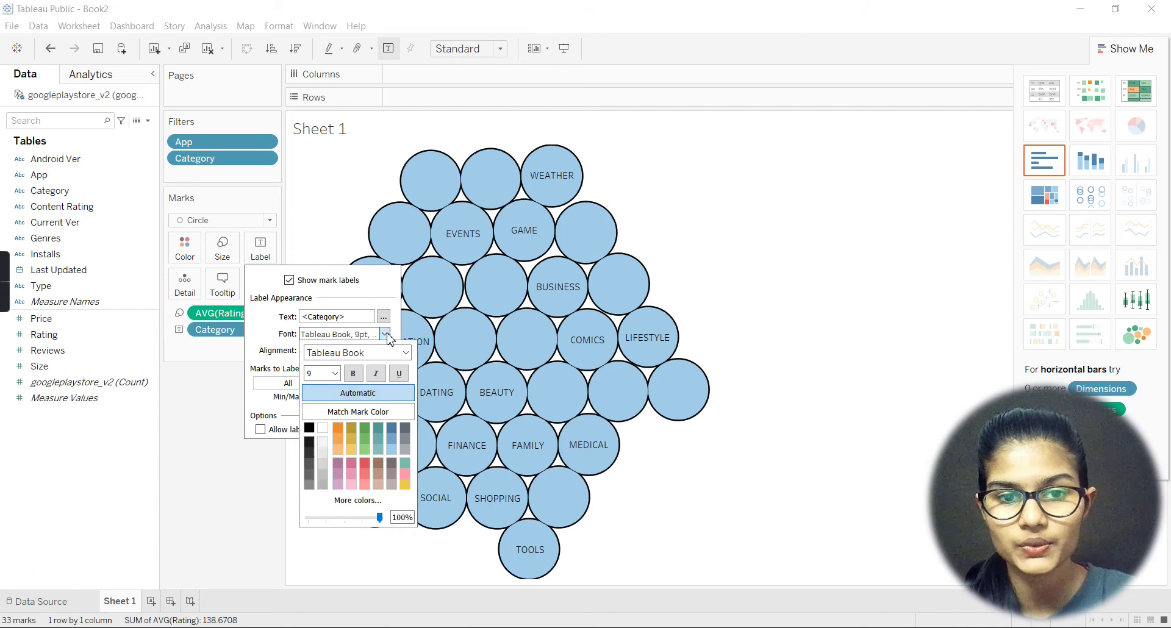
click(334, 375)
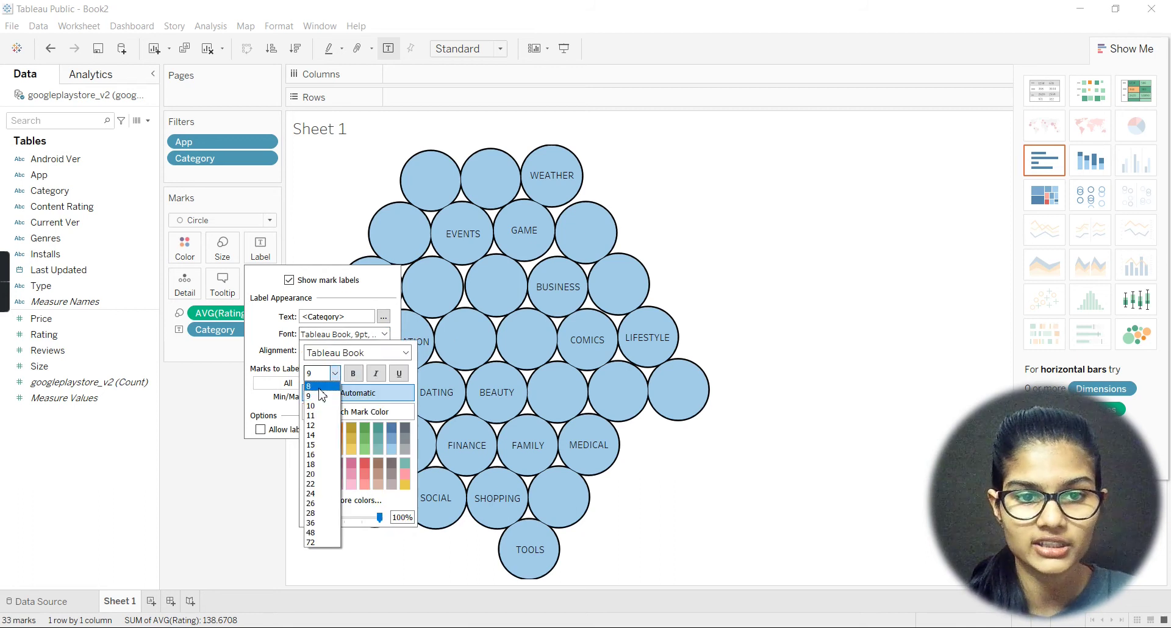
click(316, 387)
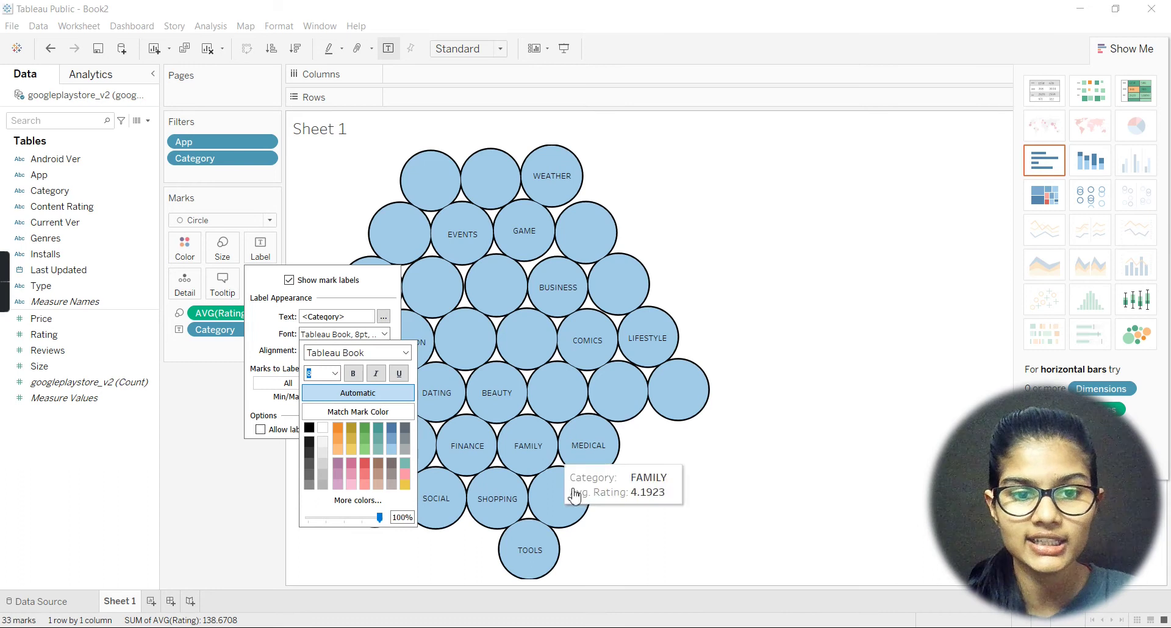
click(669, 476)
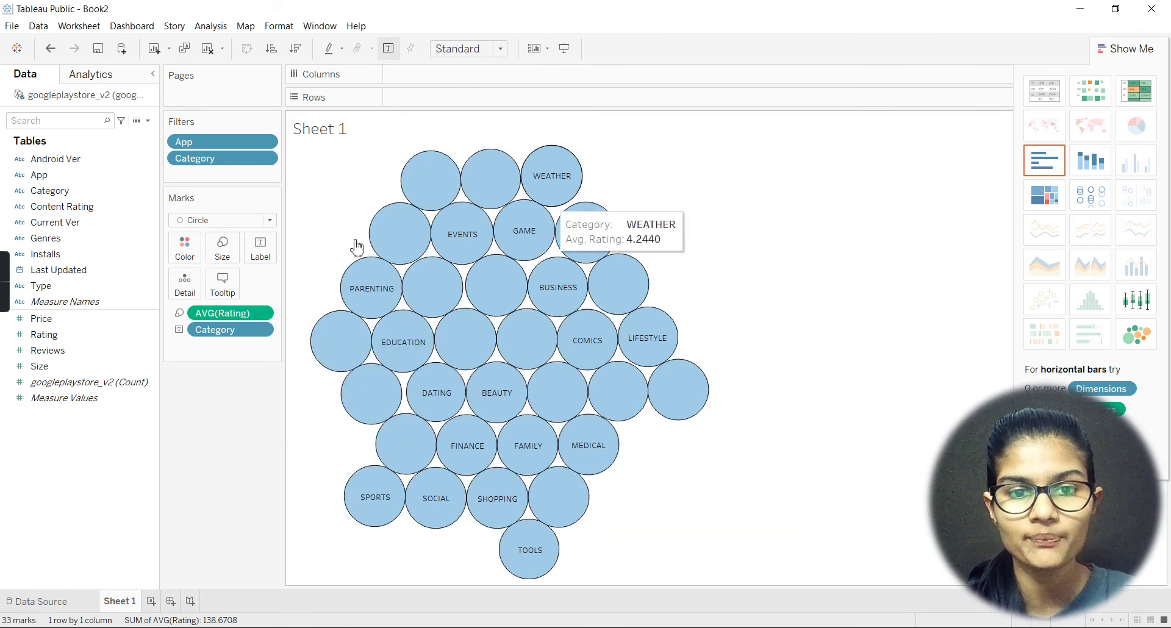
- Switch the packed bubble chart back to a treemap of average ratings by category
mouse_move(590, 281)
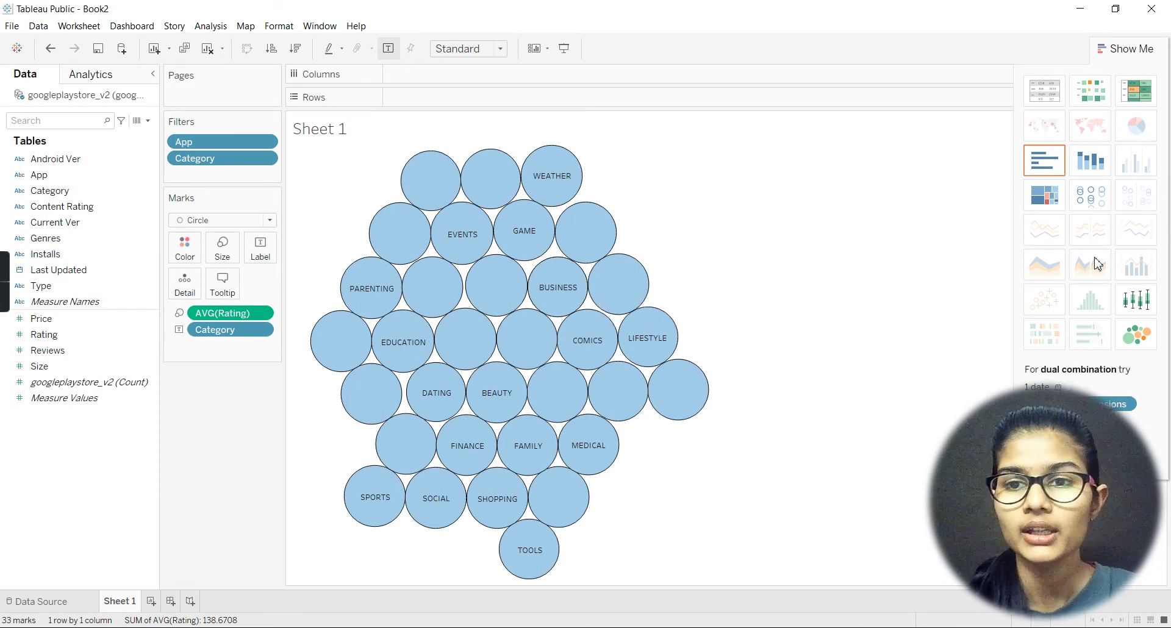
click(1044, 195)
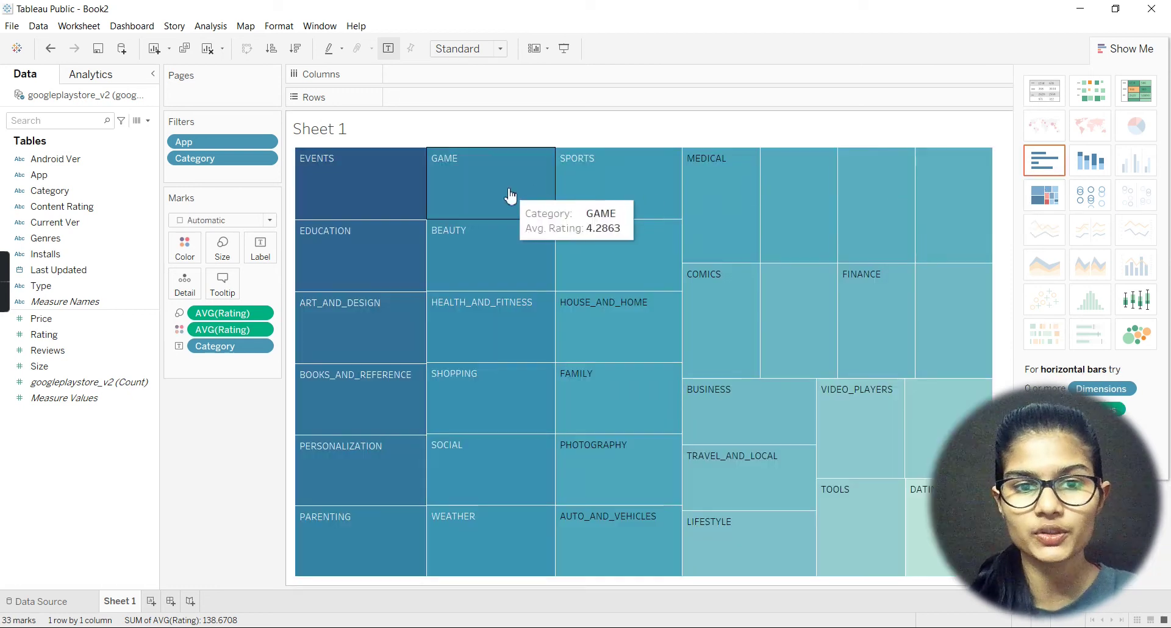
- Examine the colour palettes offered for the treemap's average rating without applying one
click(185, 247)
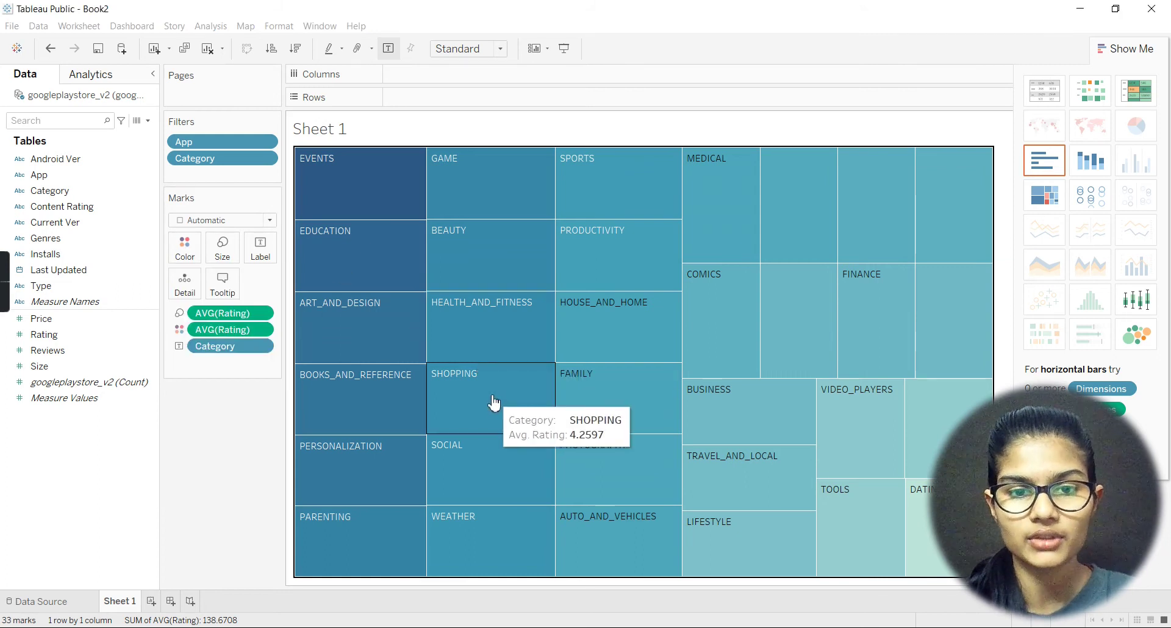
click(492, 402)
click(492, 403)
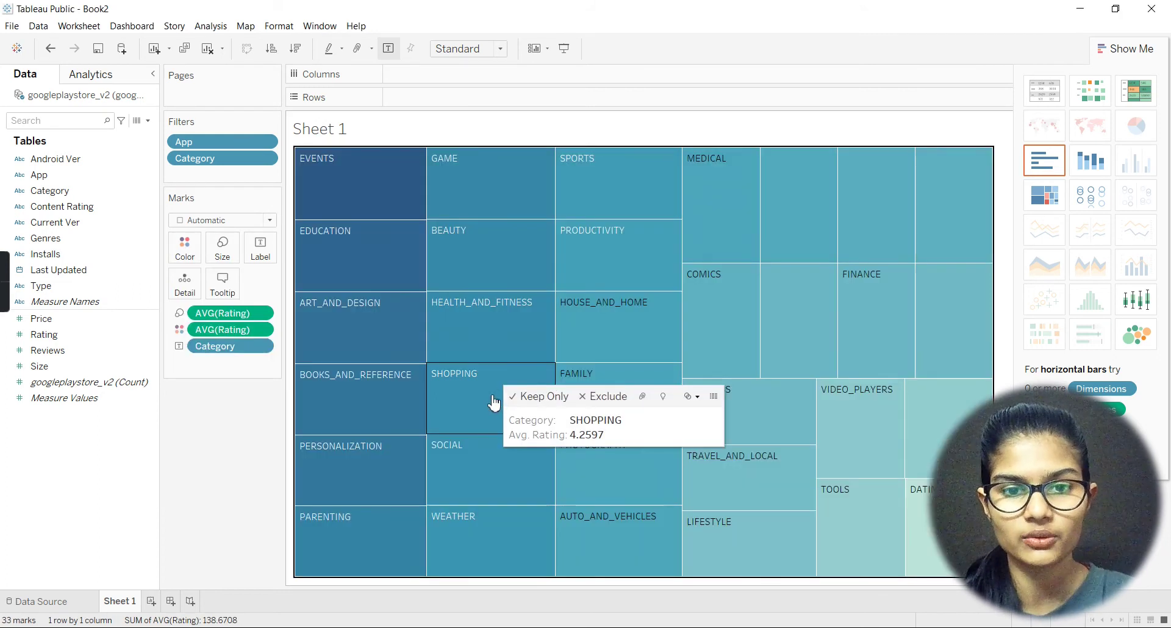
click(185, 247)
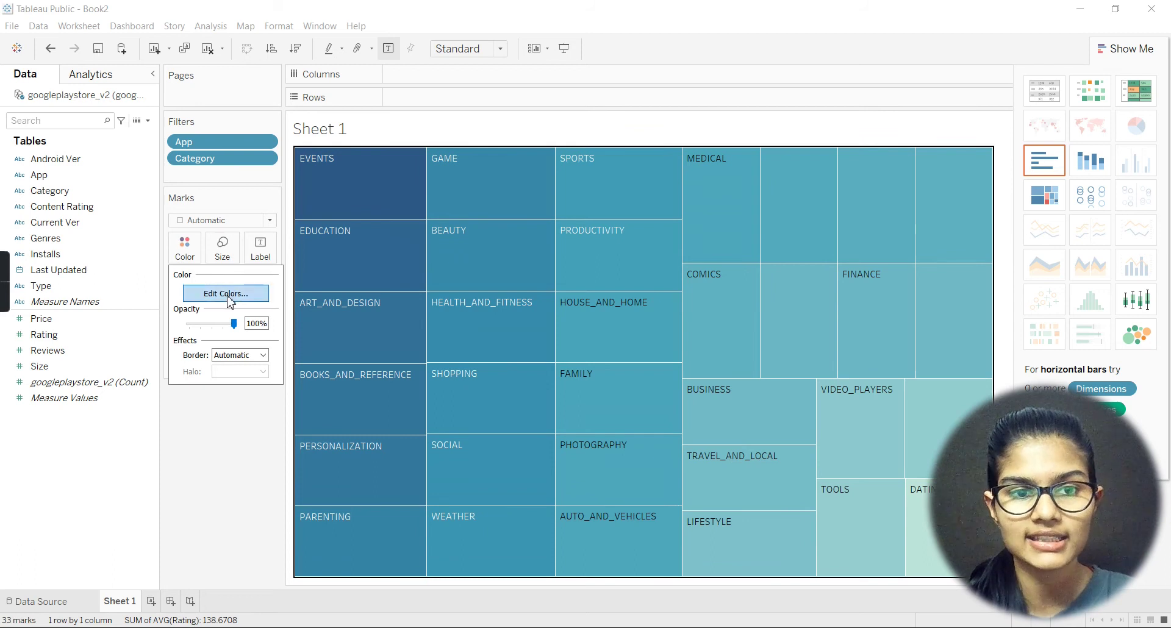
click(204, 290)
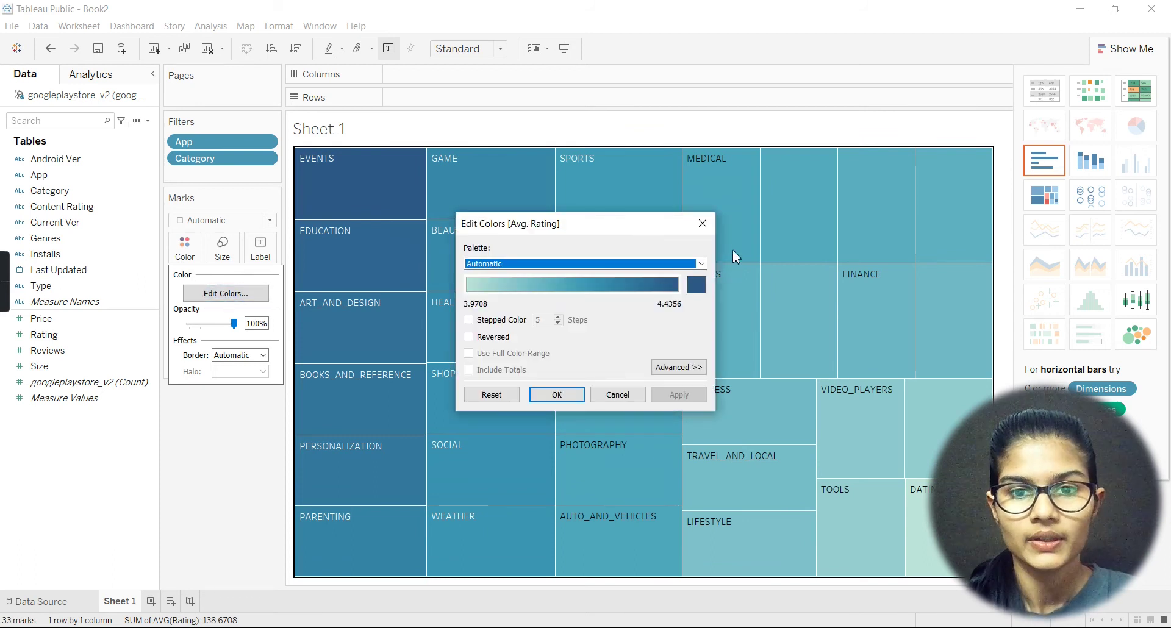
click(701, 263)
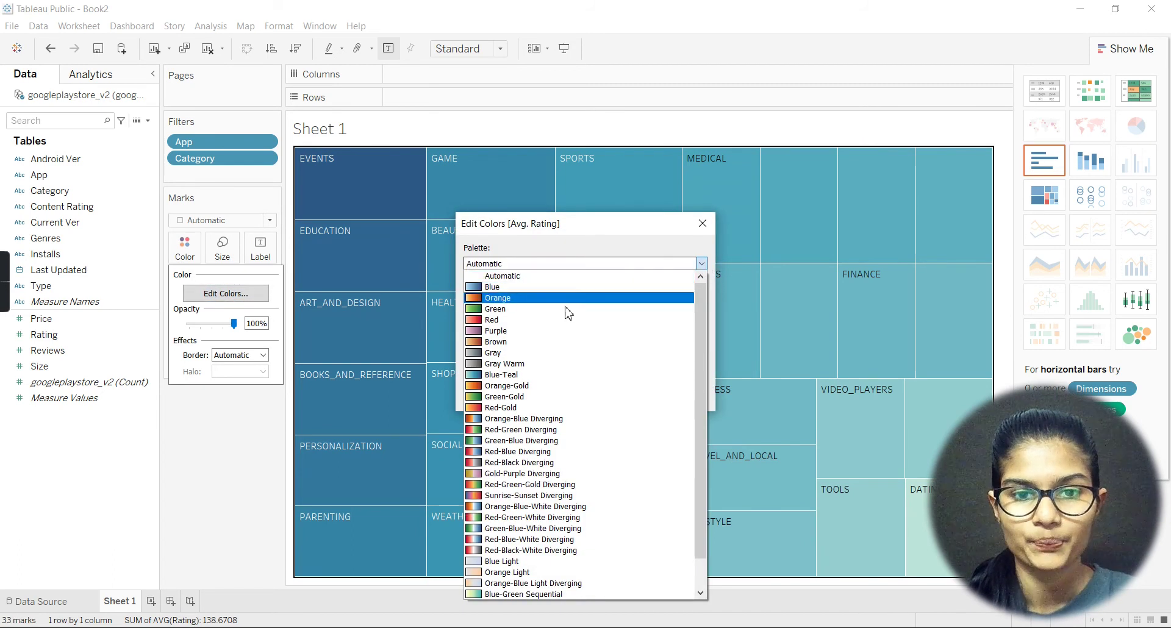
click(232, 461)
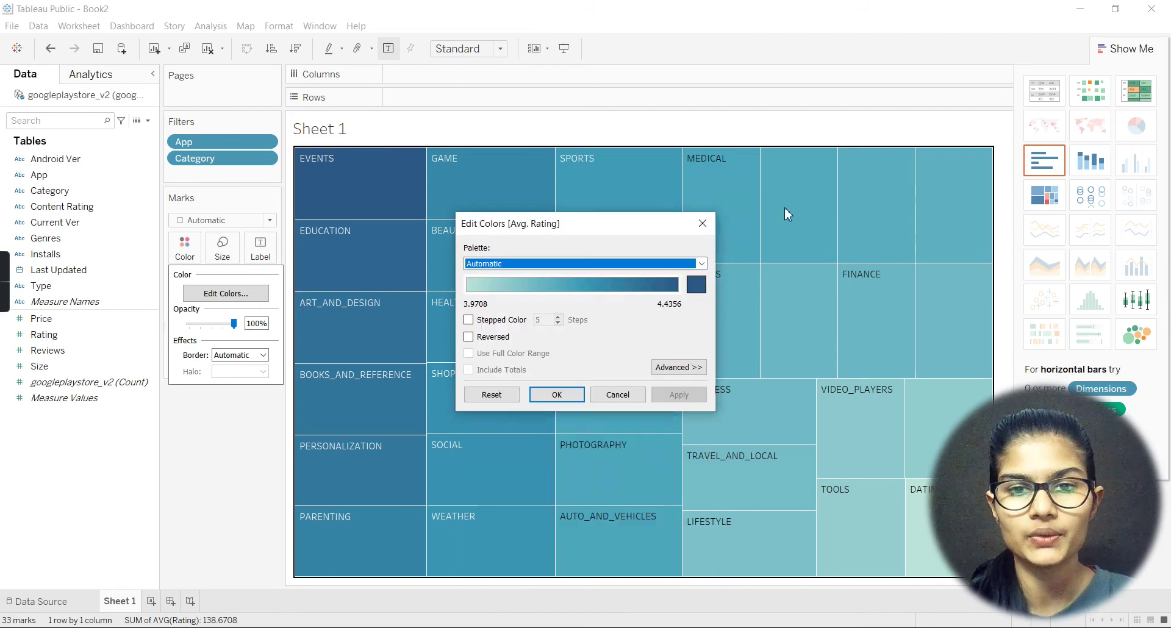
click(703, 223)
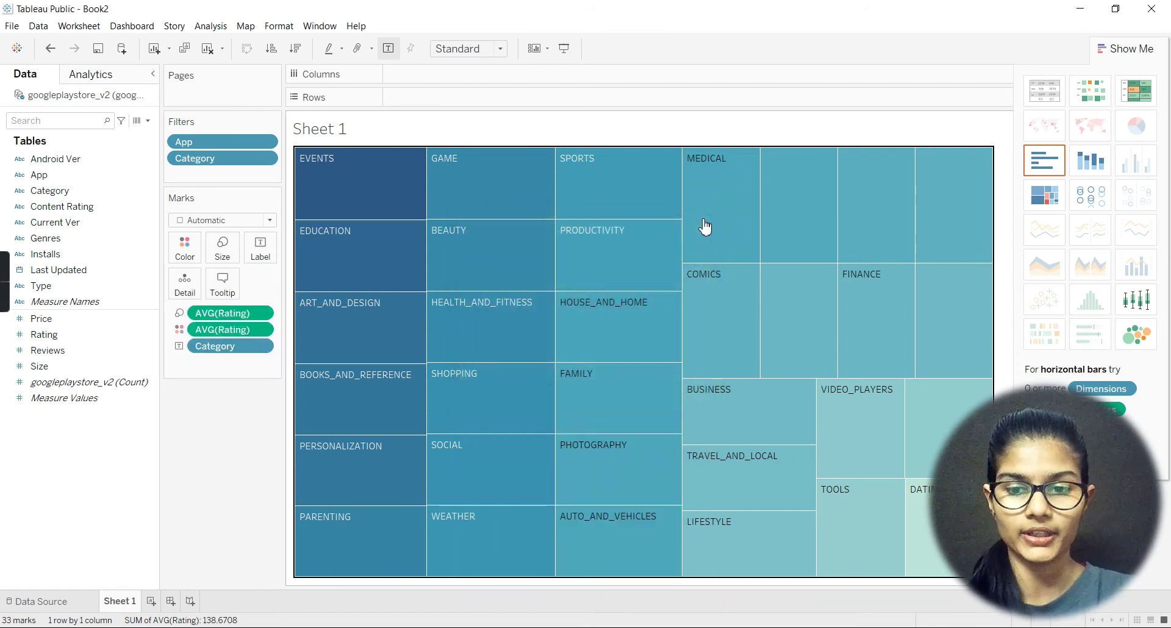
- Replace the sheet name in the worksheet title with the text "Category vs app_ratings"
double_click(322, 129)
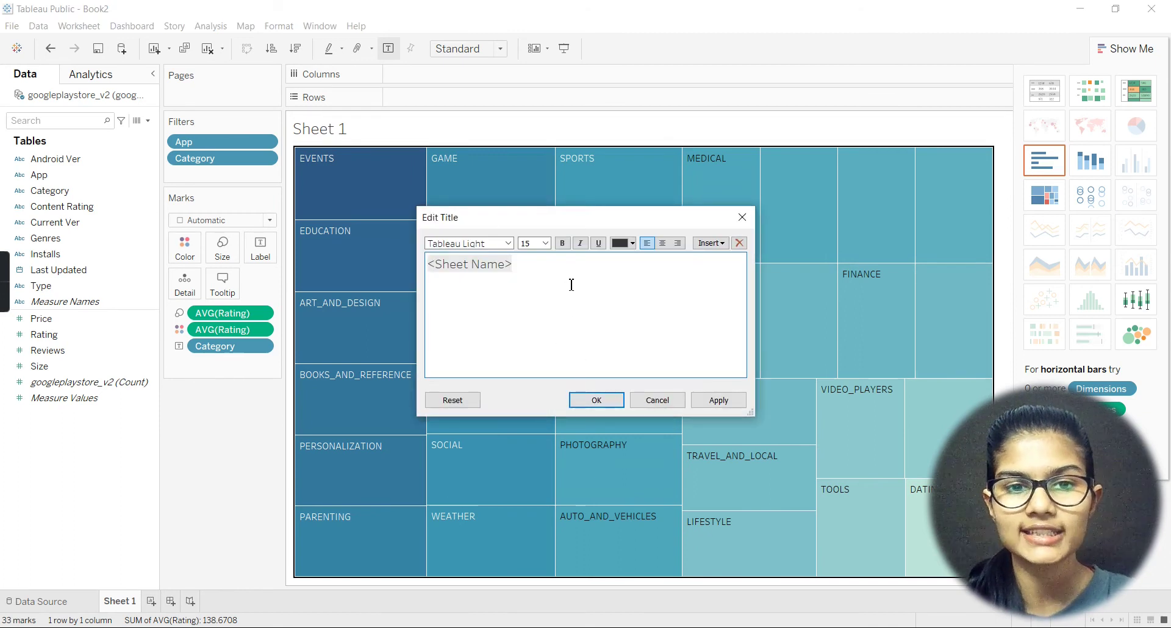
text(\)
key(BackSpace)
key(BackSpace)
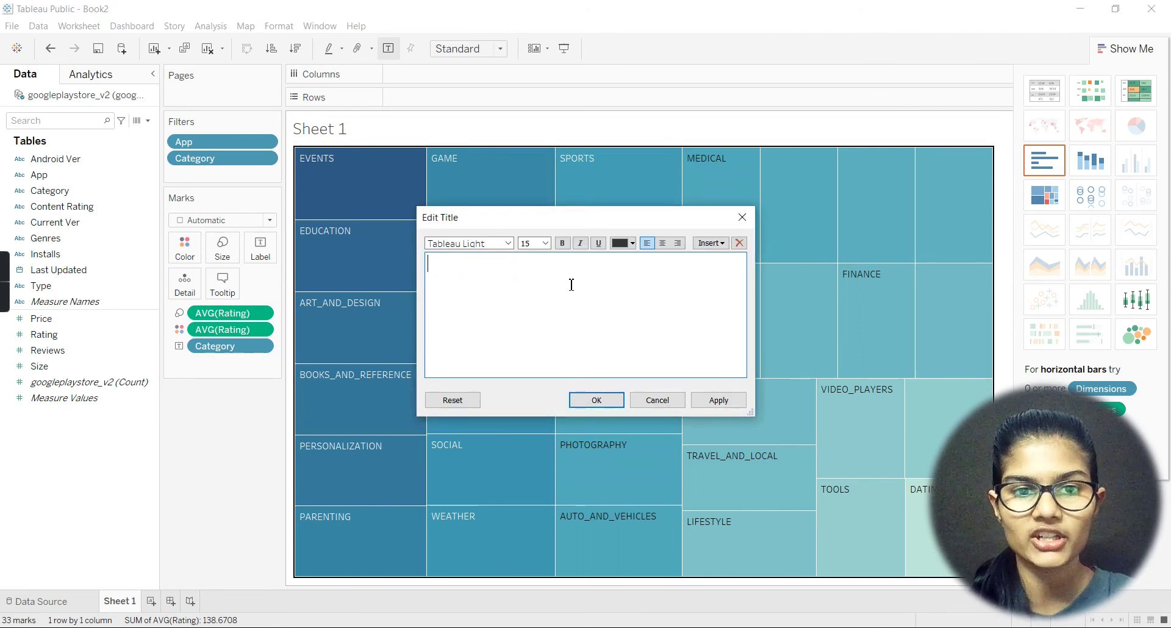
text(dt)
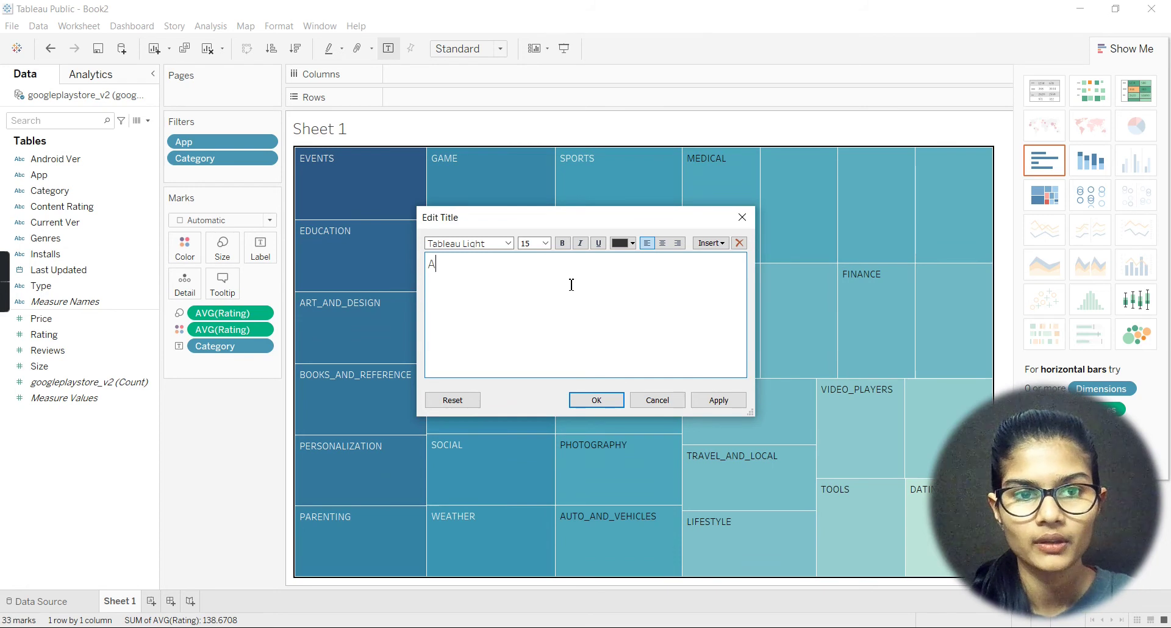
key(BackSpace)
key(BackSpace)
text(Ca)
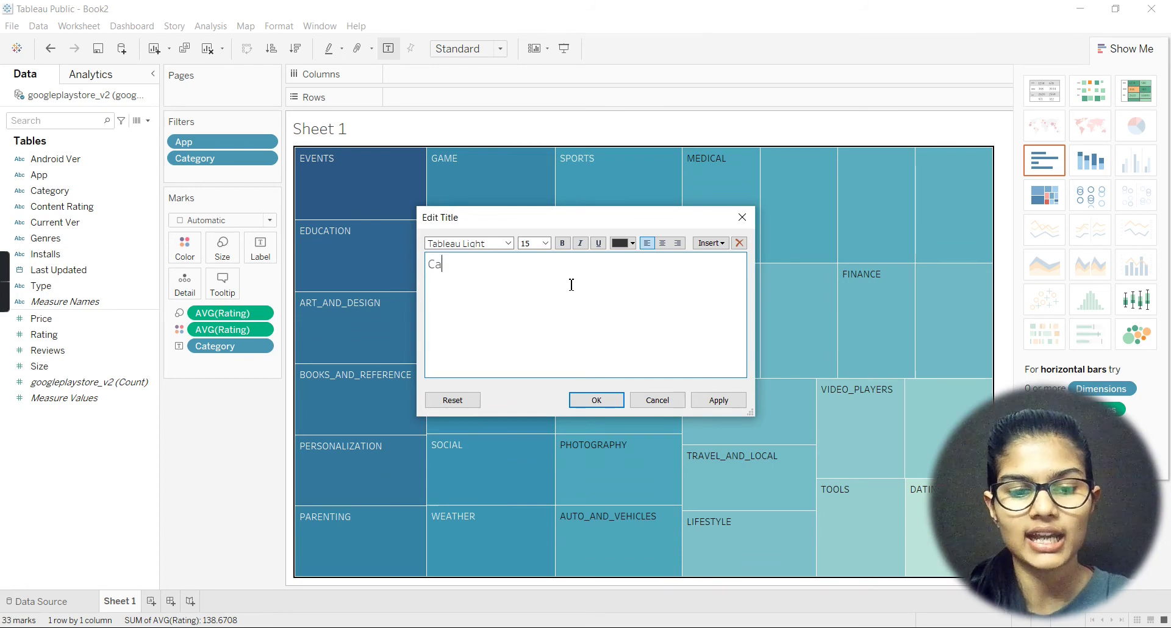
text(tegor)
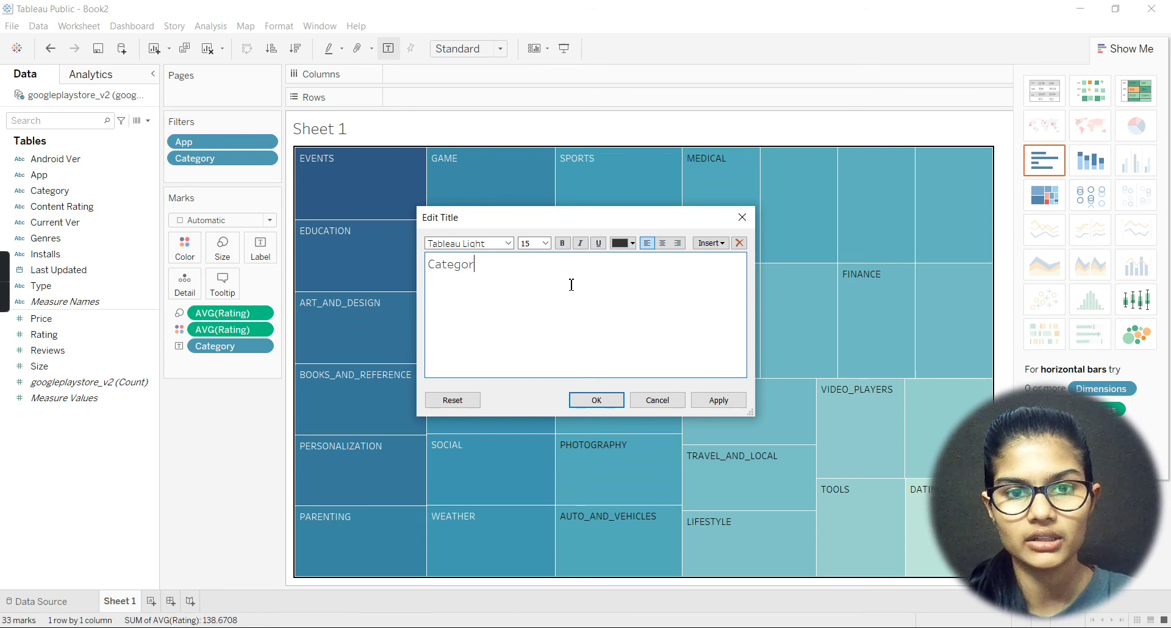
text(y)
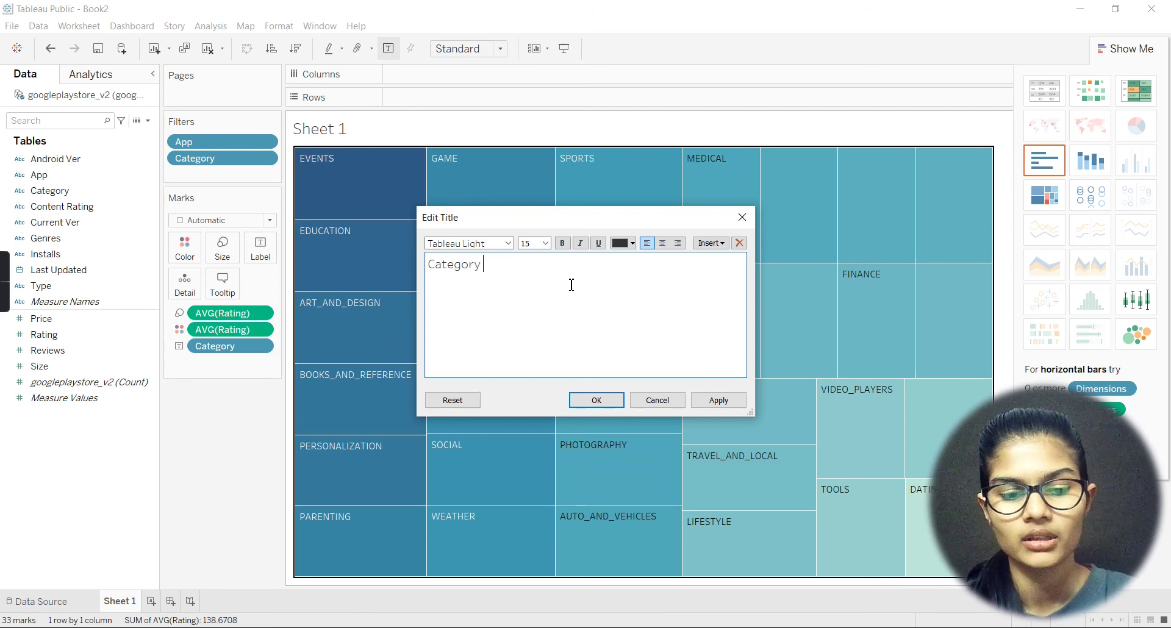
text( vs app_ratings)
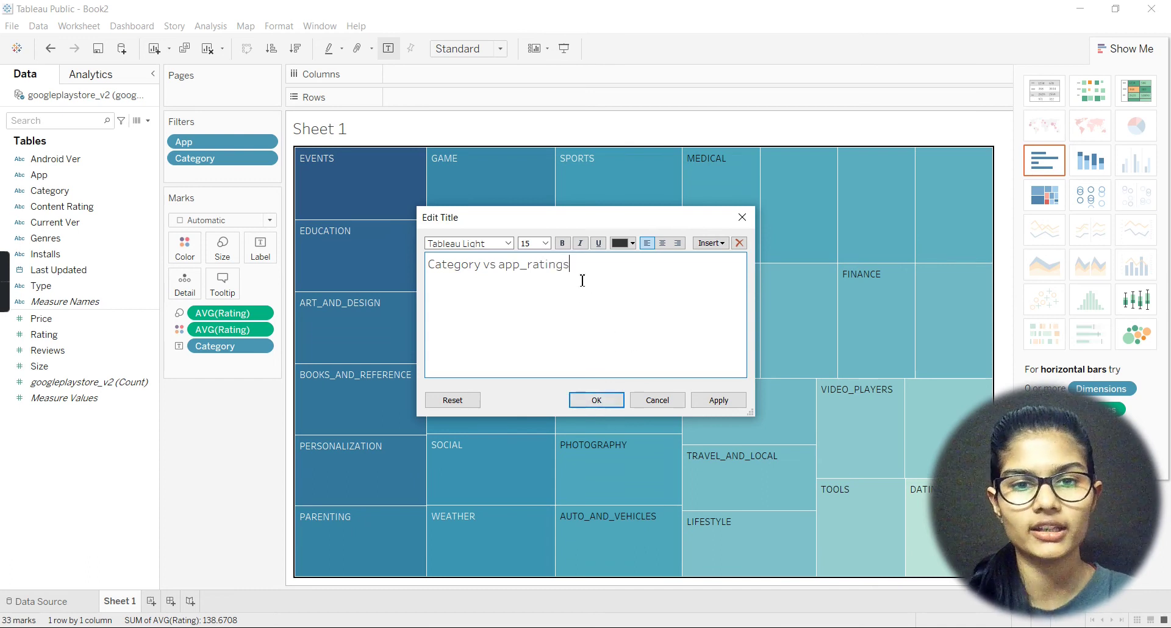
- Make the whole worksheet title bold and apply the title changes
drag(598, 276, 414, 262)
click(562, 243)
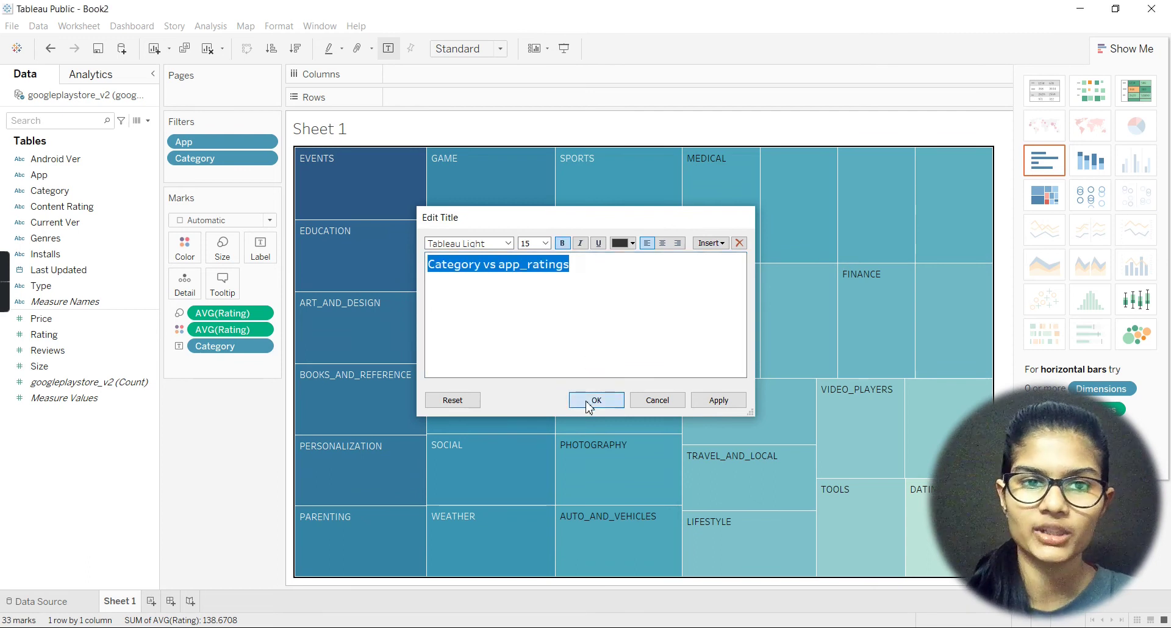
click(596, 400)
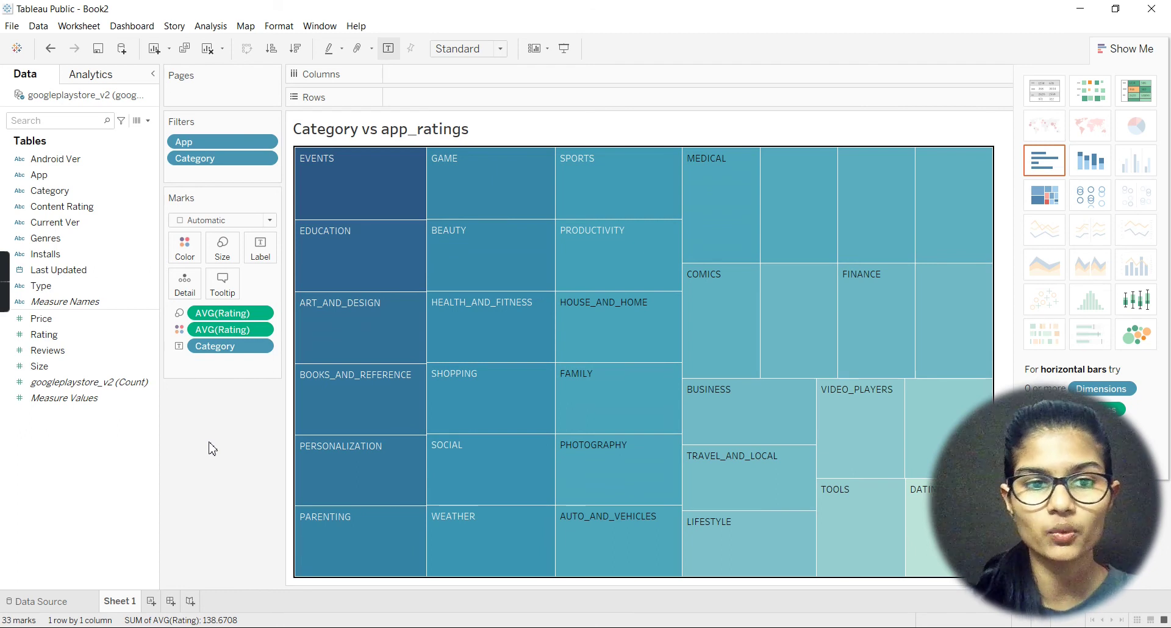
click(263, 330)
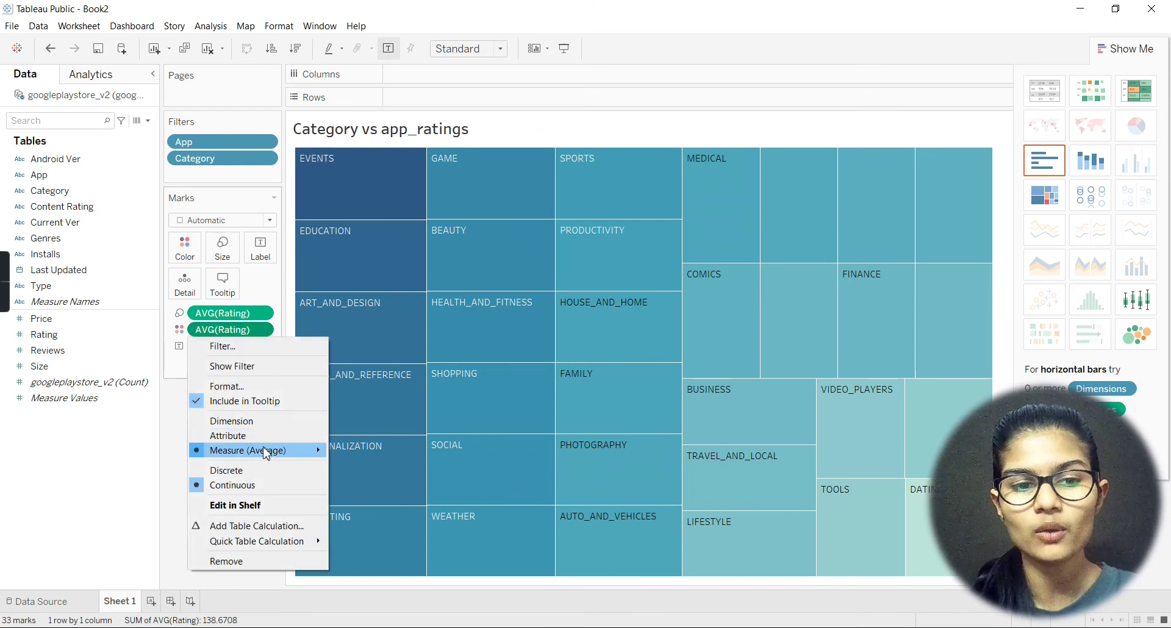
mouse_move(263, 453)
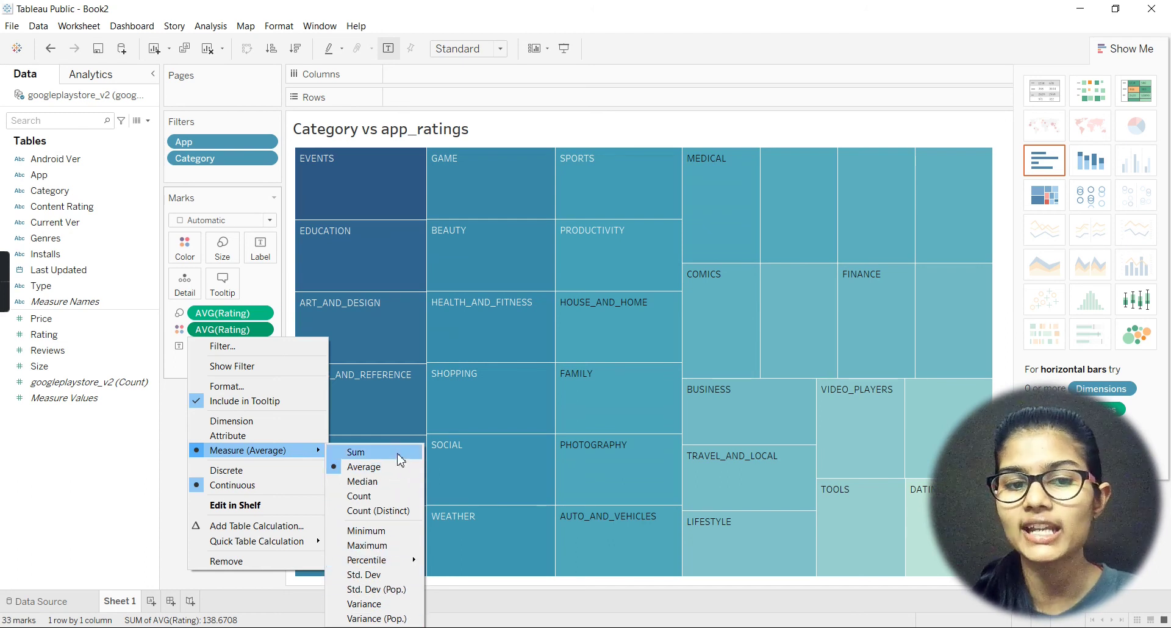
click(177, 488)
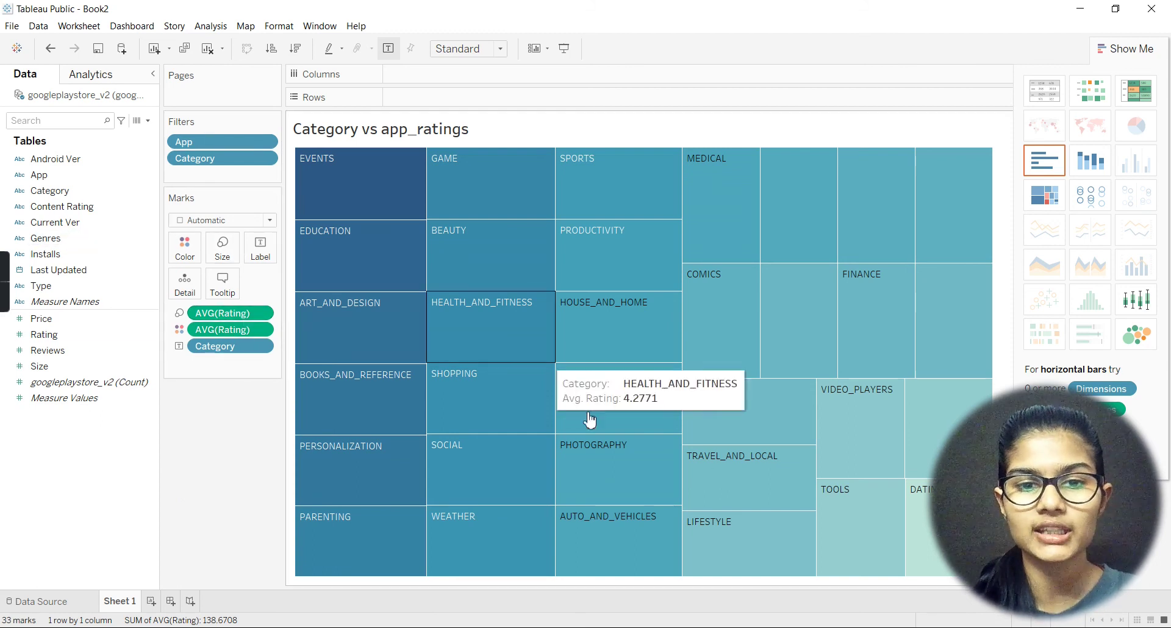
mouse_move(590, 421)
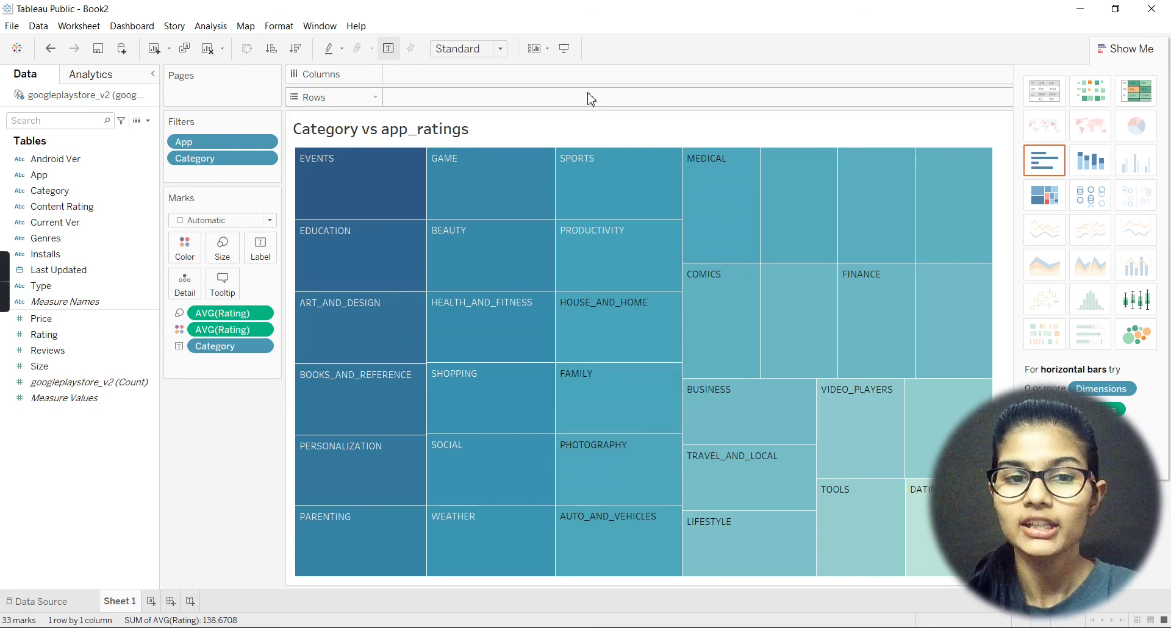
mouse_move(10, 297)
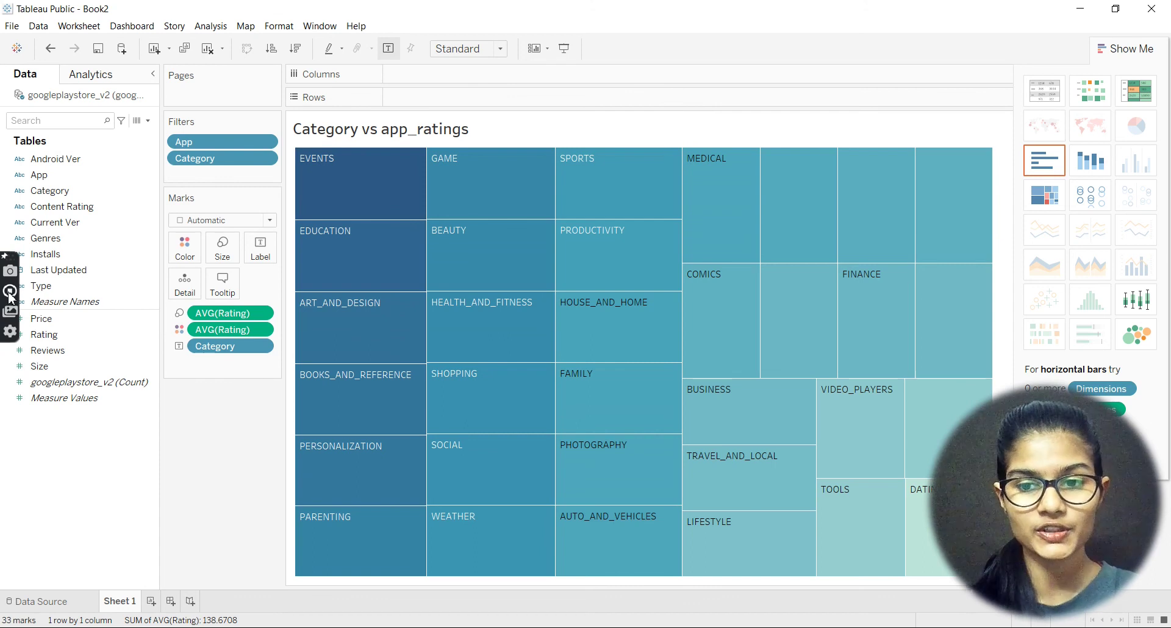